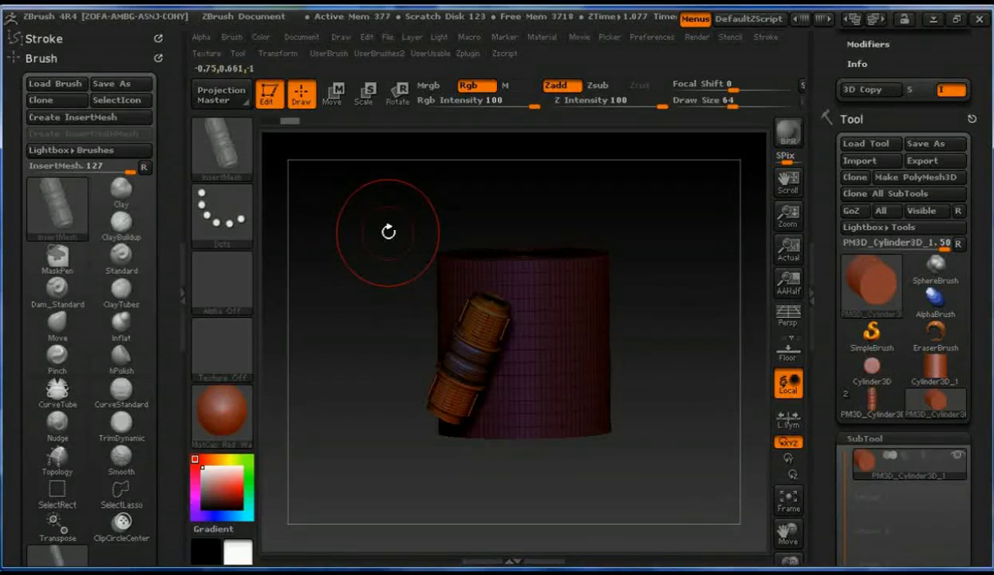
Undo the mesh inserted on the cylinder and turn on Curve Mode for the InsertMesh brush's stroke
left_click_drag(372, 357, 418, 371)
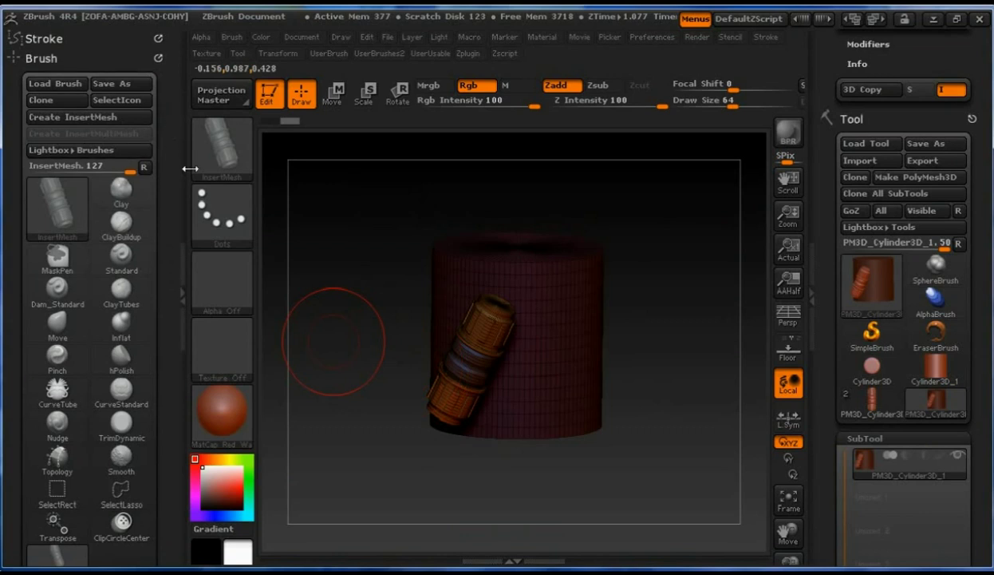
key("ctrl+z")
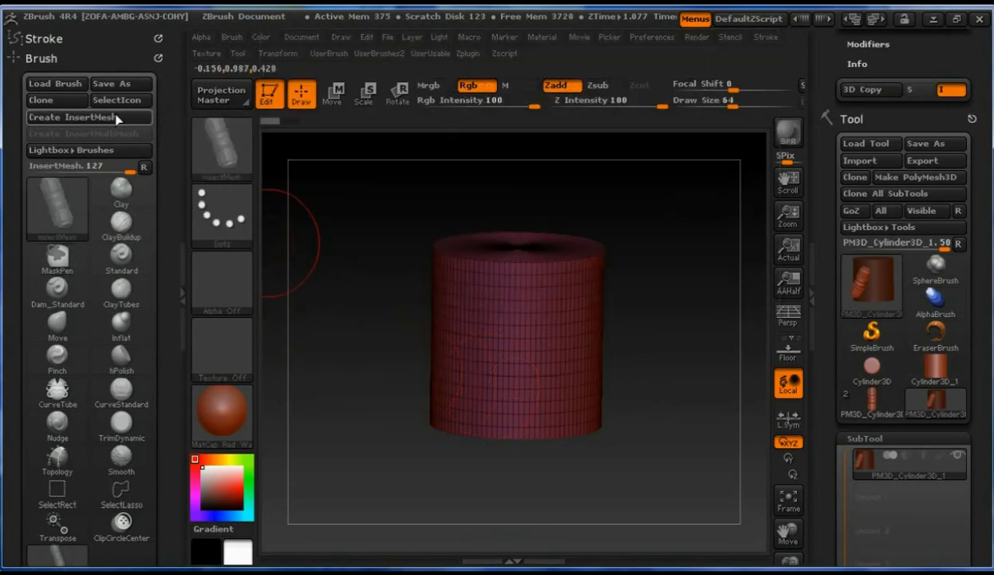
left_click(106, 38)
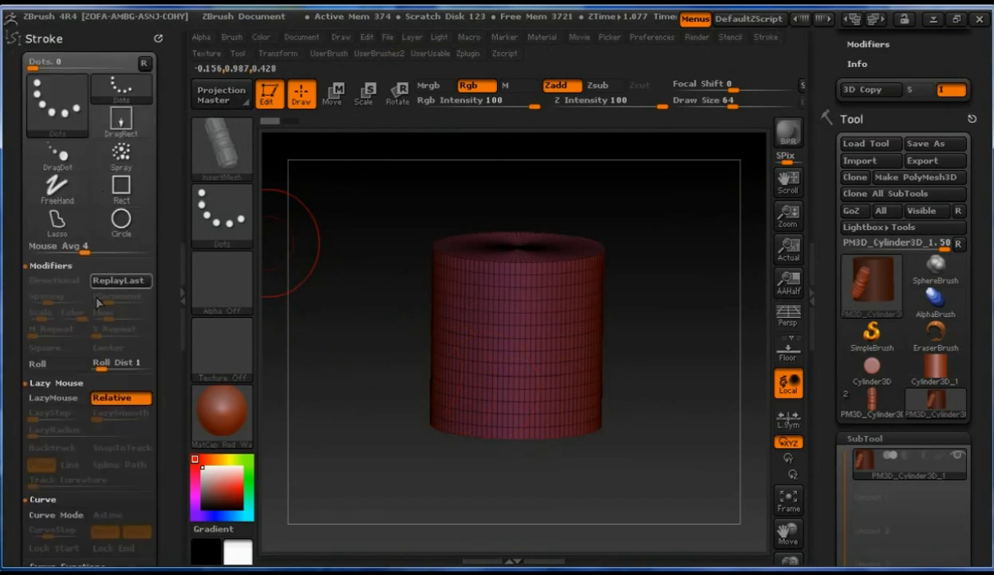
left_click(47, 515)
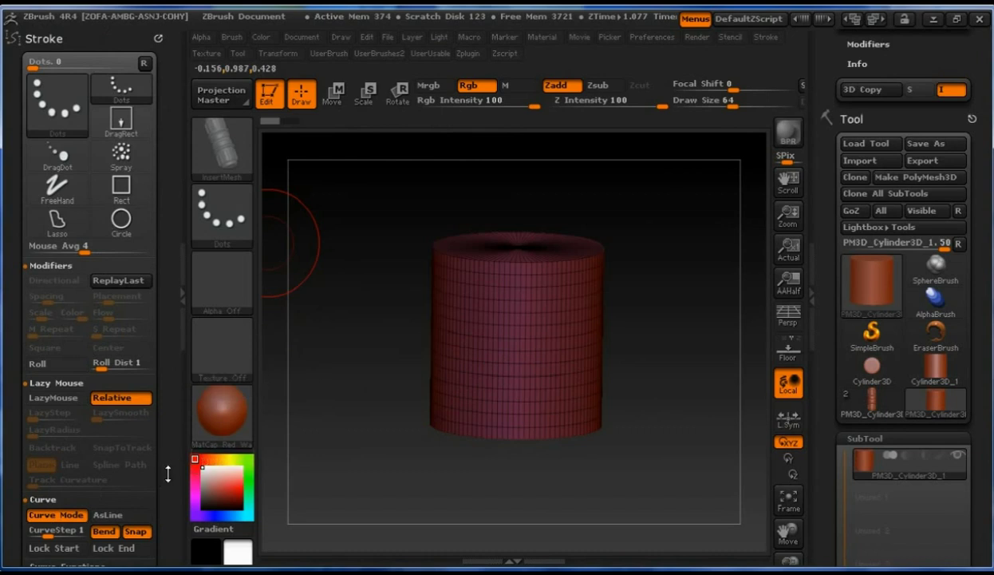
left_click_drag(167, 474, 171, 387)
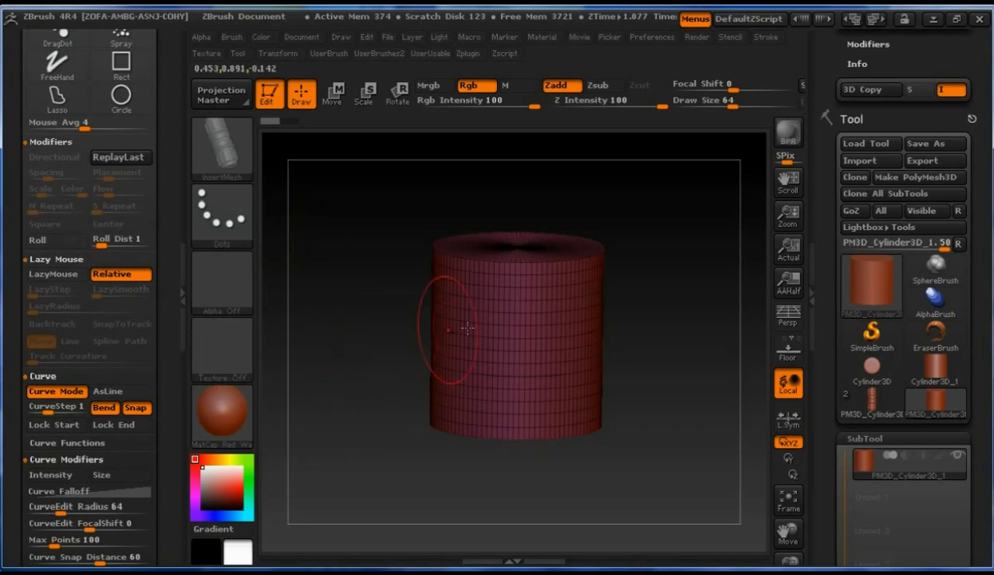
Set the Draw Size to 34 and draw a wavy insert-mesh curve across the lower part of the cylinder
key("s")
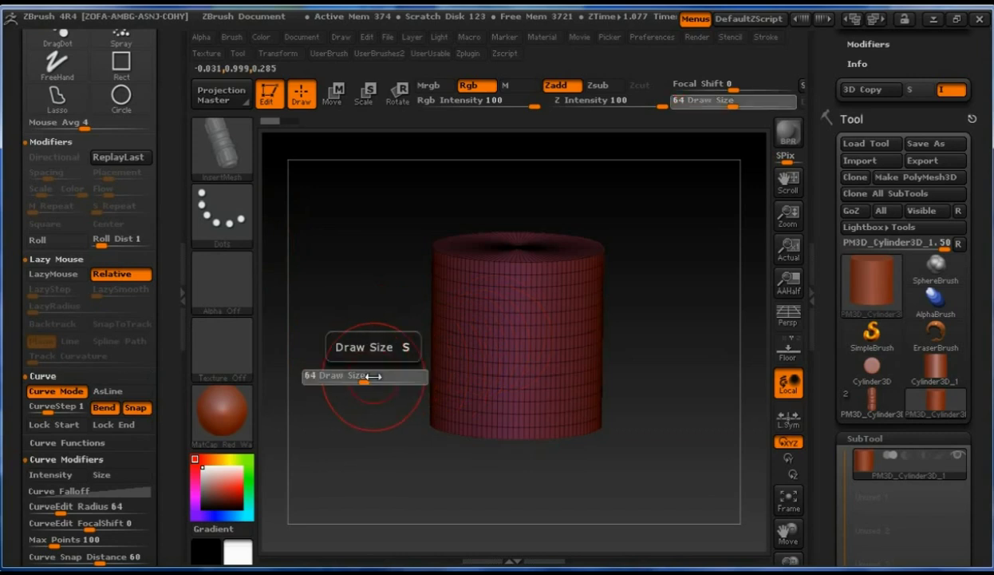
left_click_drag(366, 377, 350, 378)
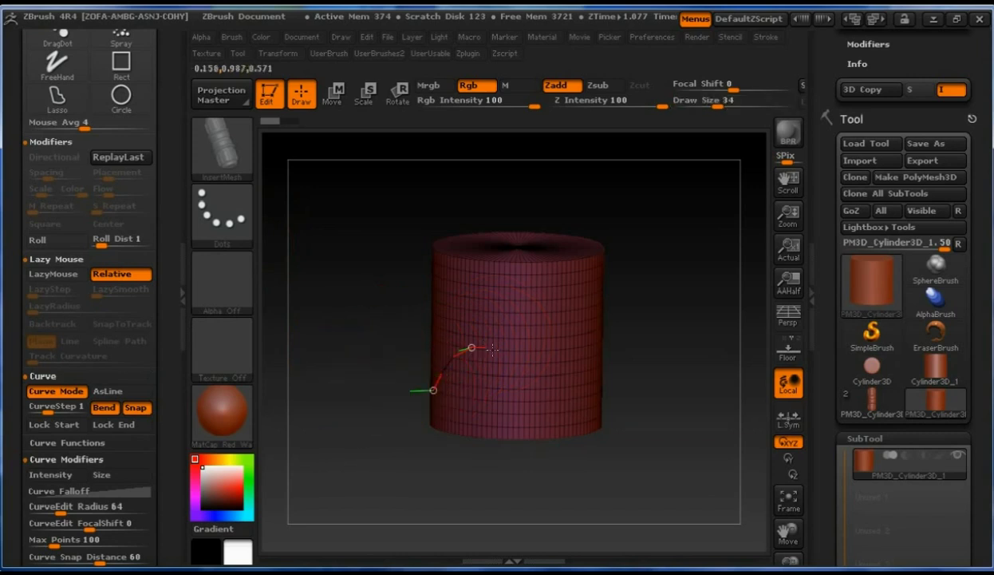
left_click_drag(565, 384, 581, 326)
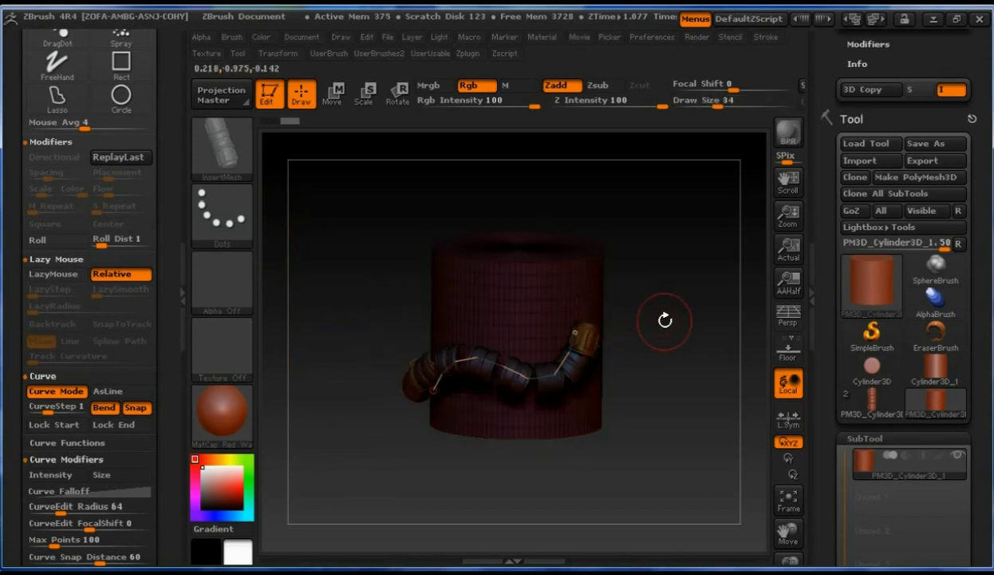
Hide the polygroup wireframe and reshape the inserted tube by pulling its curve along the cylinder
left_click(657, 320)
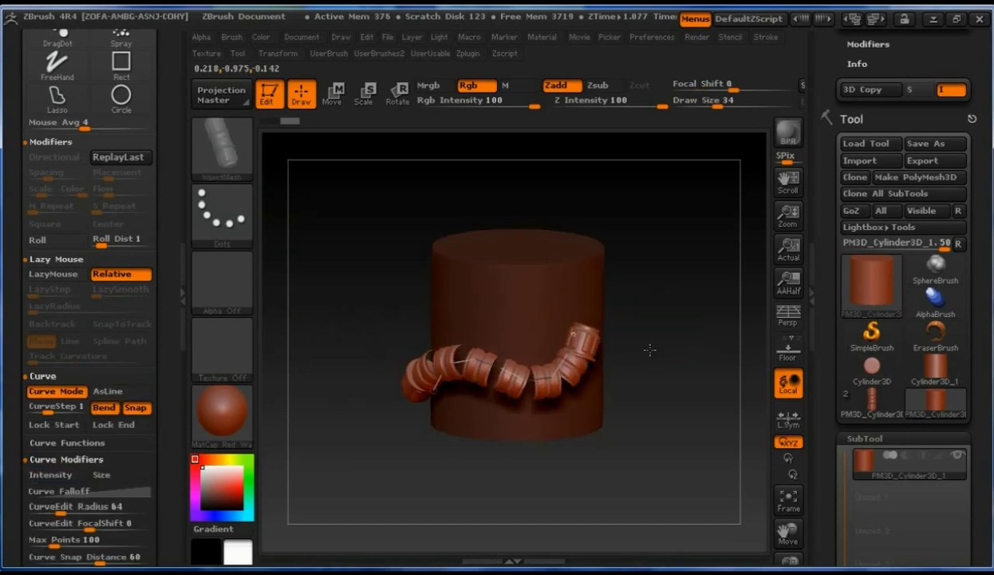
left_click_drag(651, 362, 661, 357)
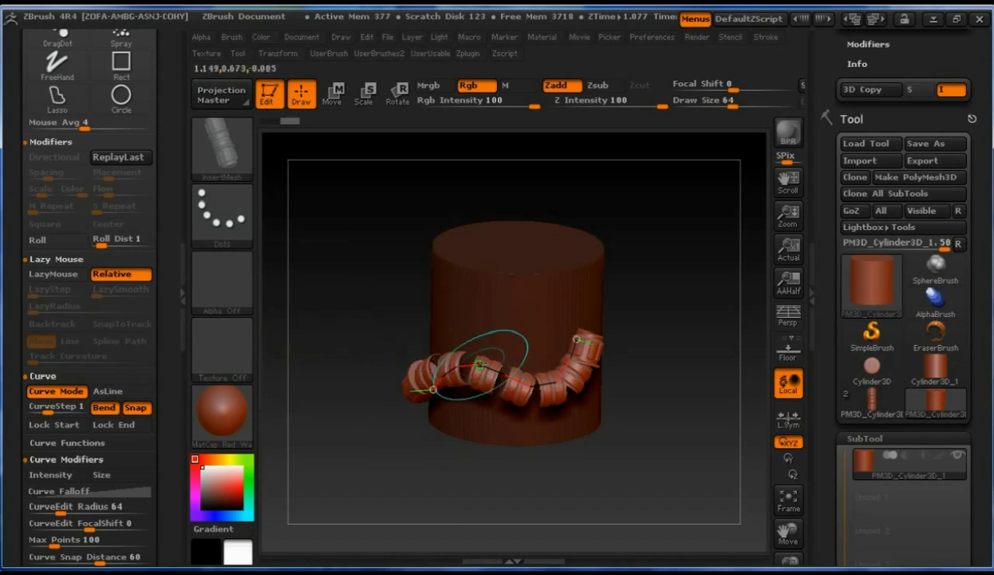
mouse_move(479, 364)
left_mouse_down()
mouse_move(468, 332)
mouse_move(465, 389)
mouse_move(521, 371)
mouse_move(499, 391)
mouse_move(493, 377)
left_mouse_up()
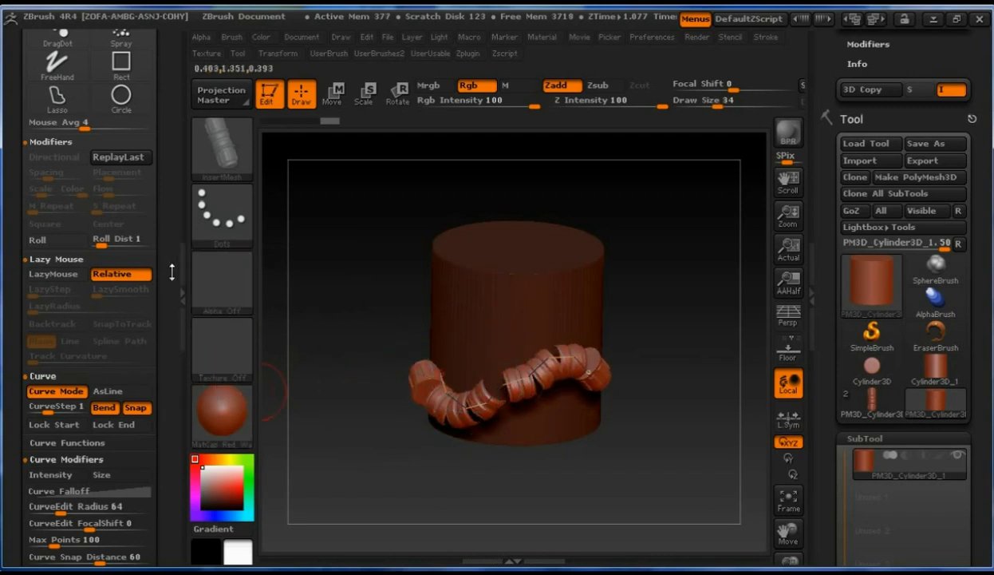
Turn on Weld Points in the InsertMesh brush's modifiers and update the tube along its existing curve
left_click_drag(172, 272, 162, 361)
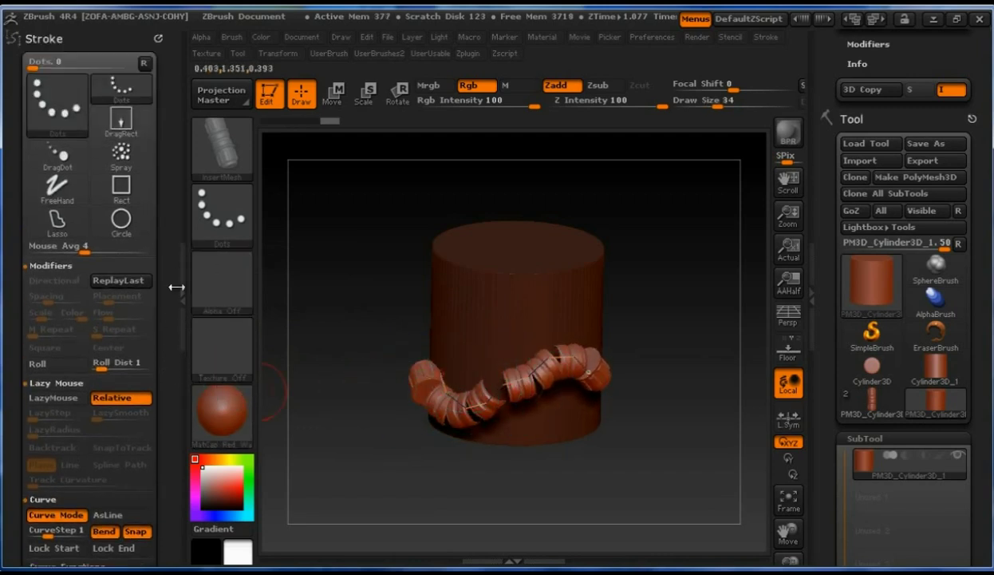
left_click(52, 38)
left_click(64, 59)
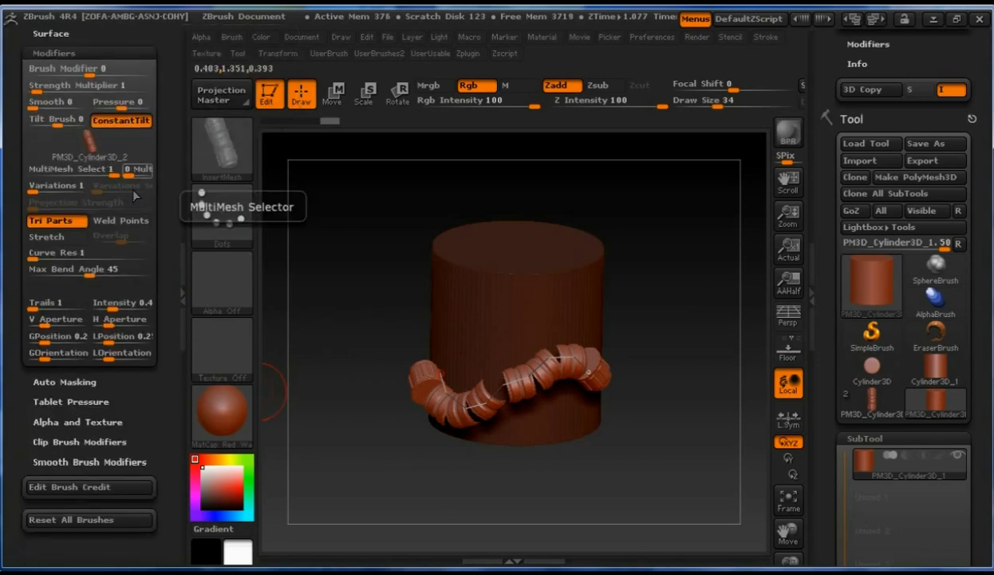
left_click_drag(172, 236, 173, 277)
scroll(172, 277, "up", 15)
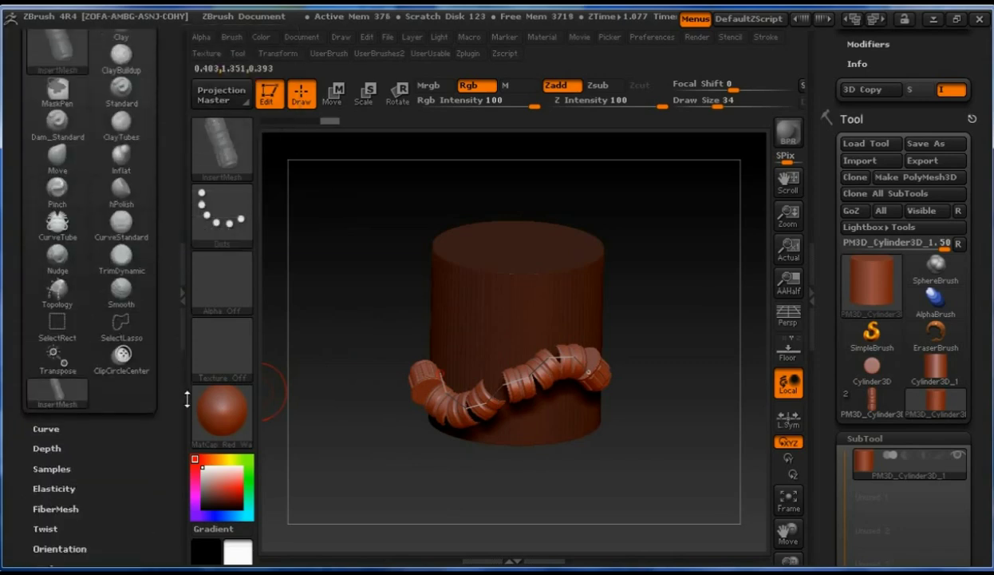
scroll(182, 337, "down", 15)
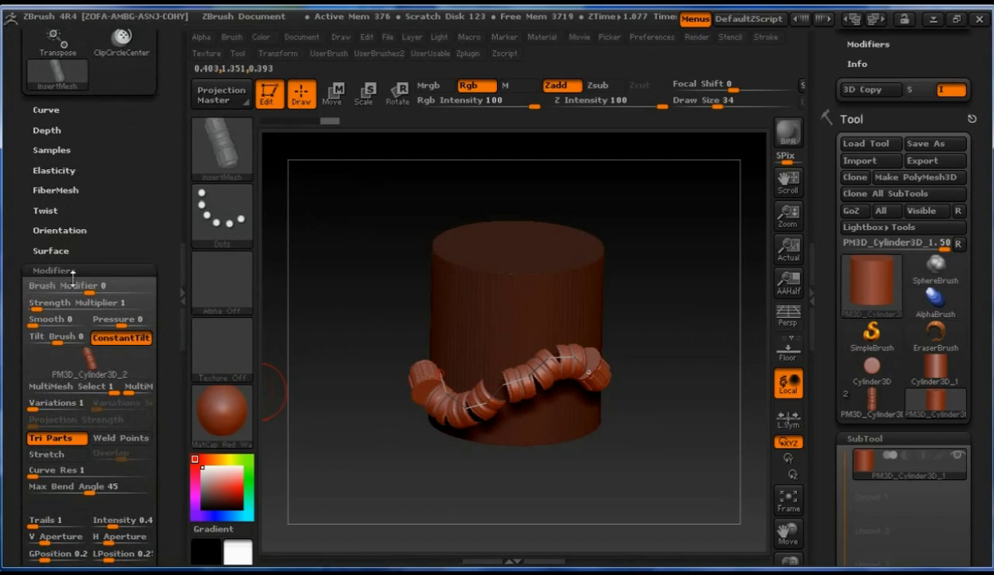
scroll(162, 351, "down", 5)
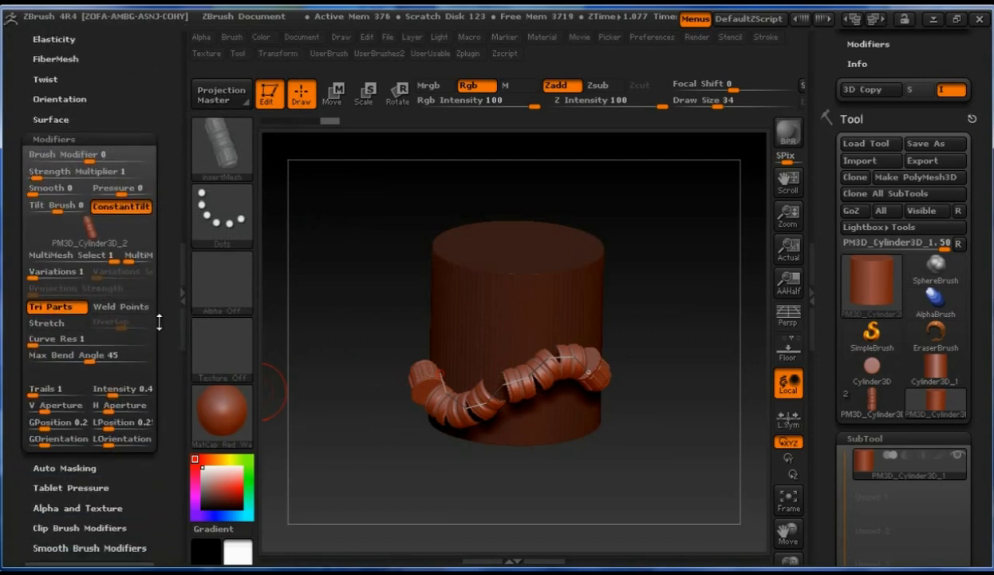
left_click_drag(361, 401, 379, 447)
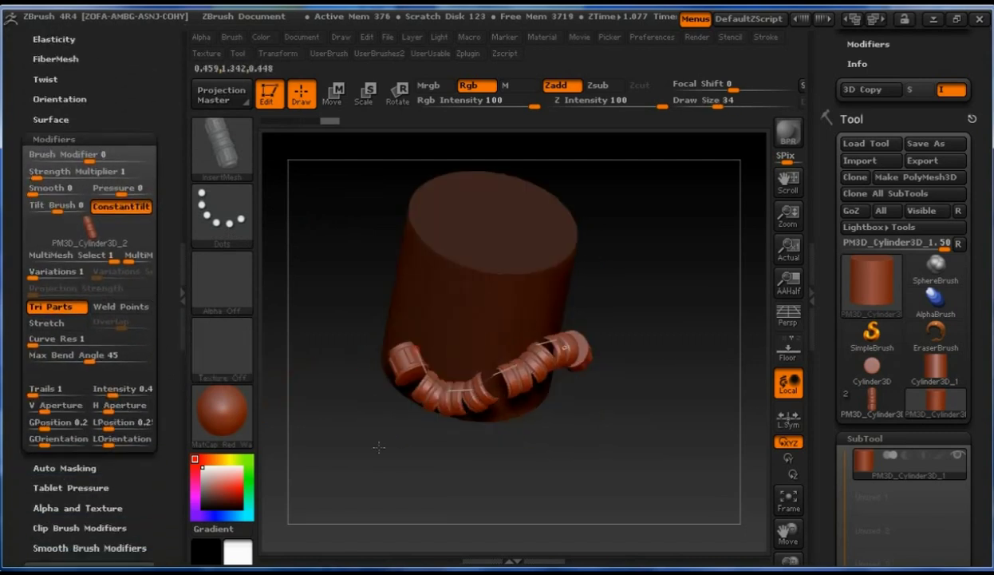
key("bracketright")
key("bracketright")
key("bracketright")
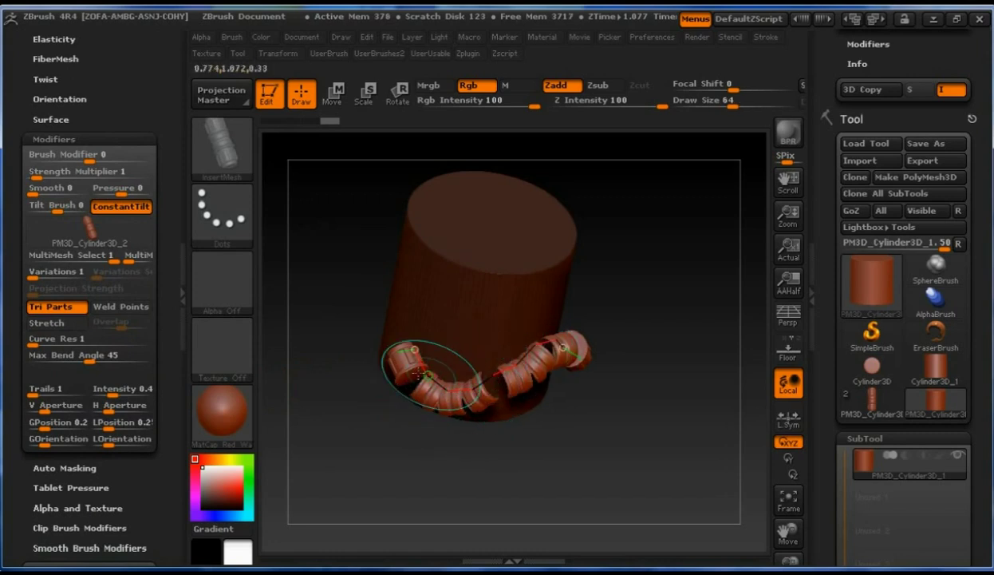
key("[")
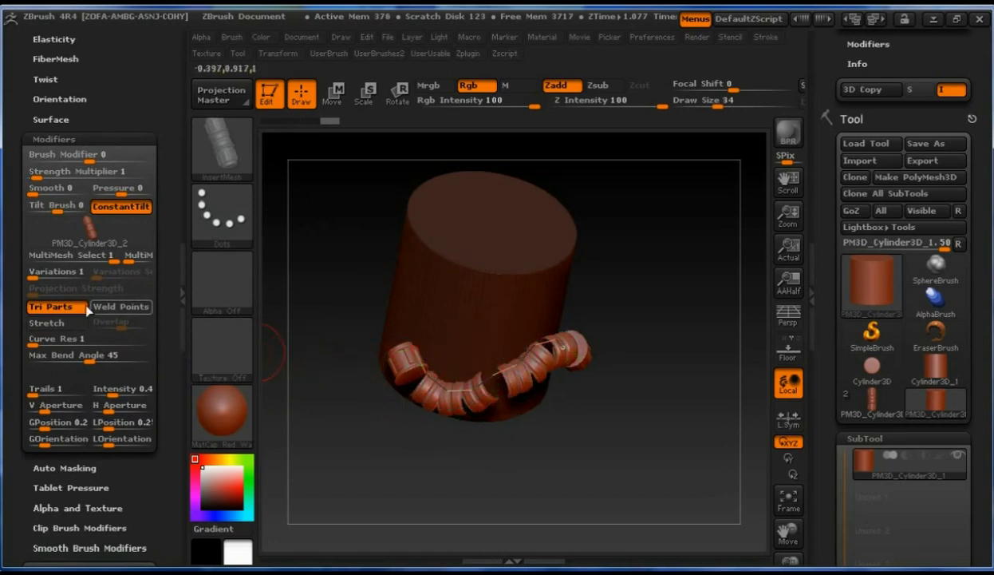
left_click(126, 307)
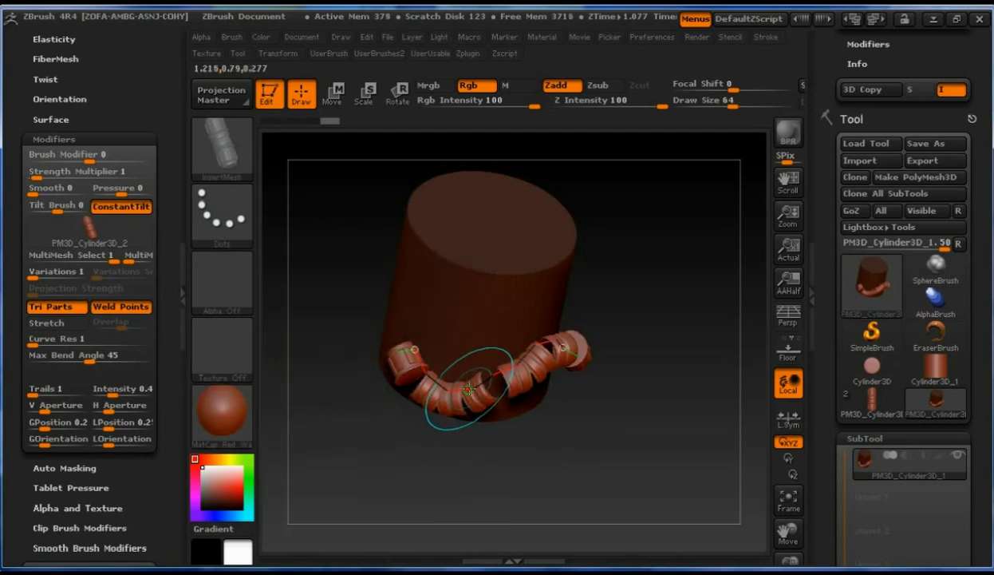
left_click(469, 388)
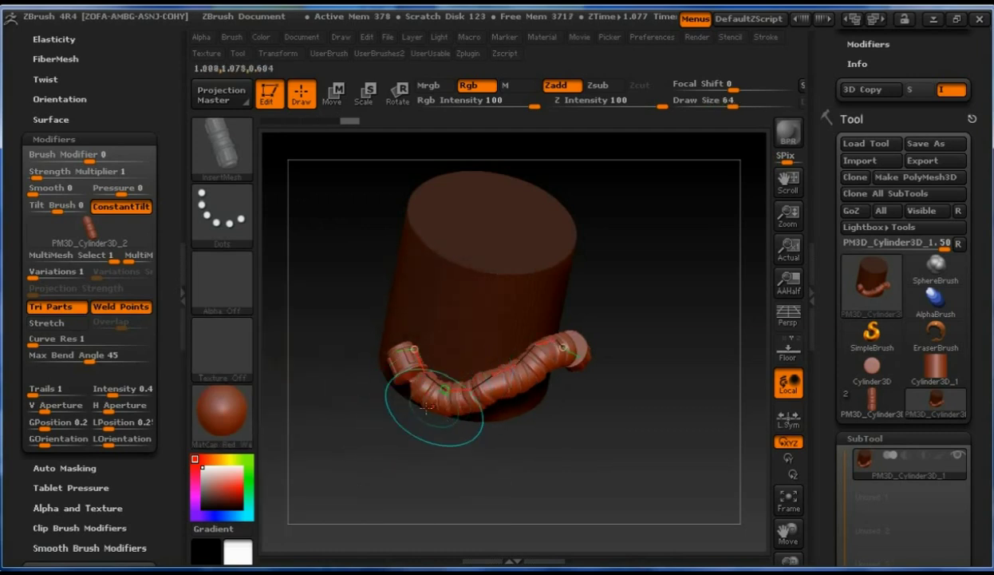
Set the brush's Curve Res to 5 and update the tube along its curve
mouse_move(373, 431)
left_mouse_down()
mouse_move(389, 410)
mouse_move(372, 423)
mouse_move(376, 464)
left_mouse_up()
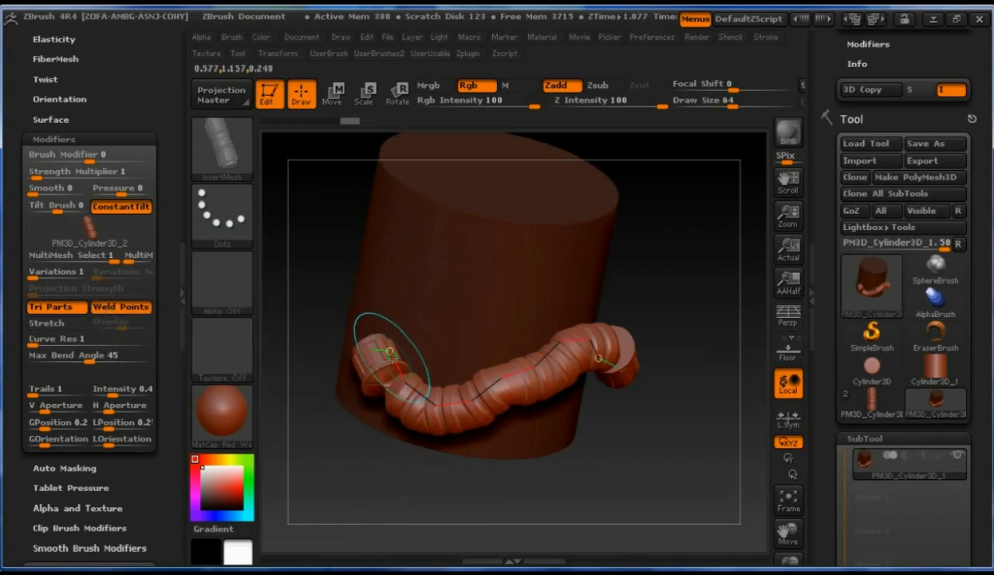
left_click(50, 341)
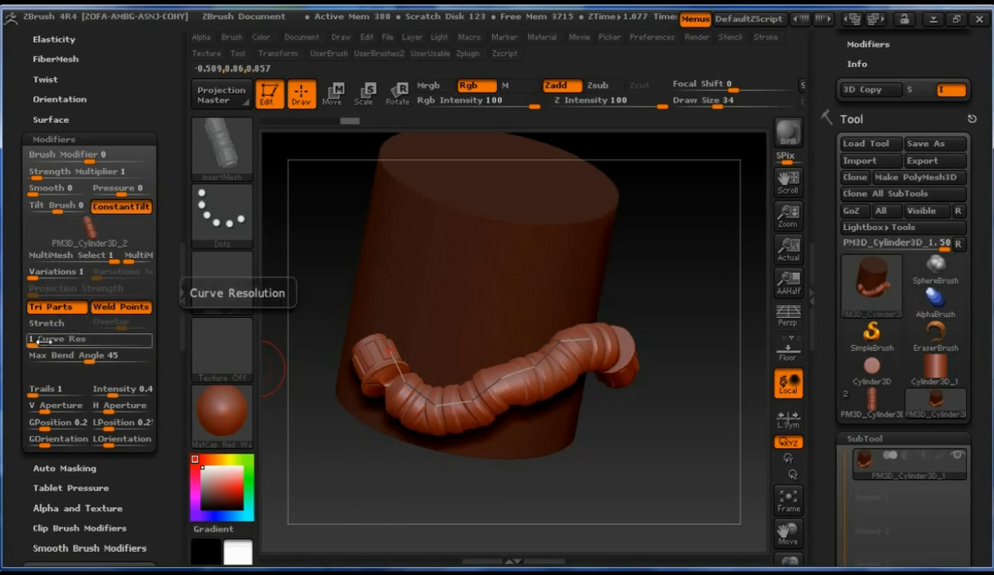
left_click_drag(38, 341, 51, 341)
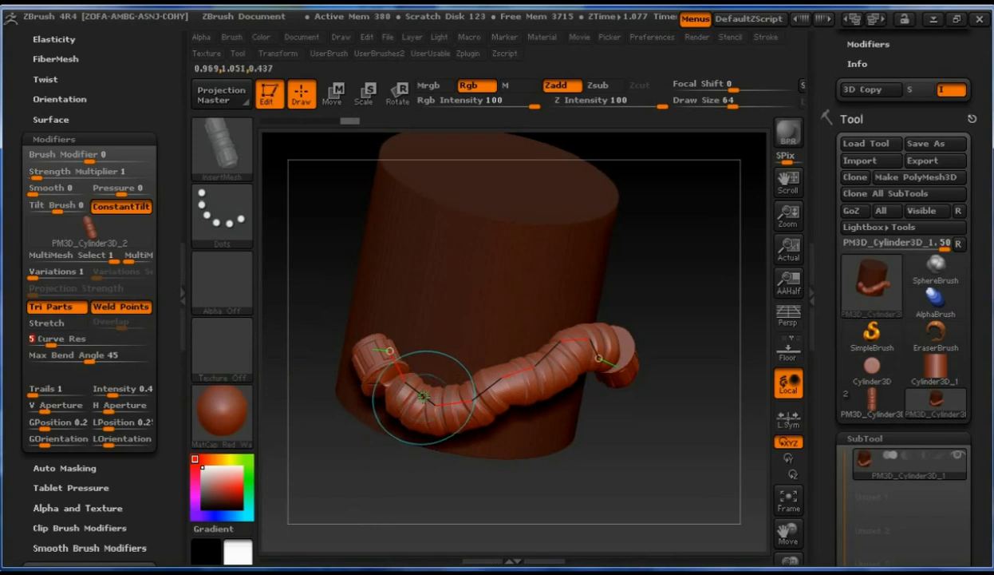
left_click(423, 396)
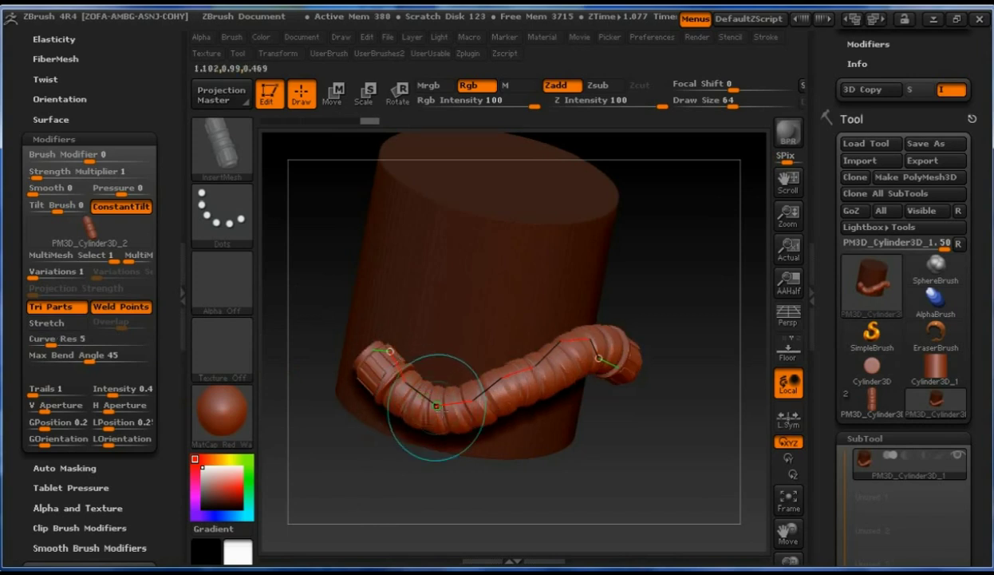
Draw a new insert-mesh curve across the upper part of the cylinder at Draw Size 34
left_click_drag(672, 460, 699, 430)
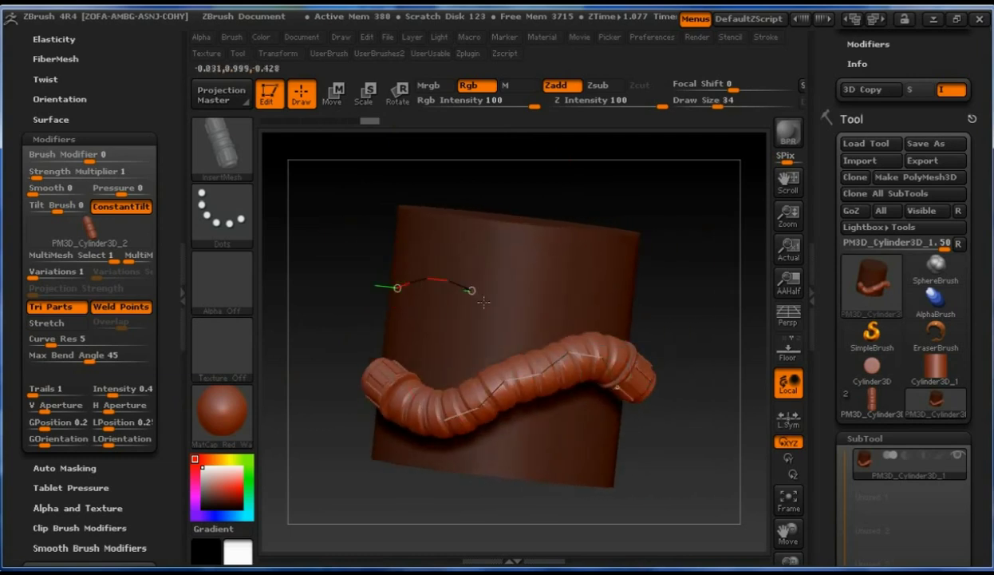
left_click(614, 306)
mouse_move(650, 375)
left_mouse_down()
mouse_move(666, 392)
mouse_move(667, 427)
left_mouse_up()
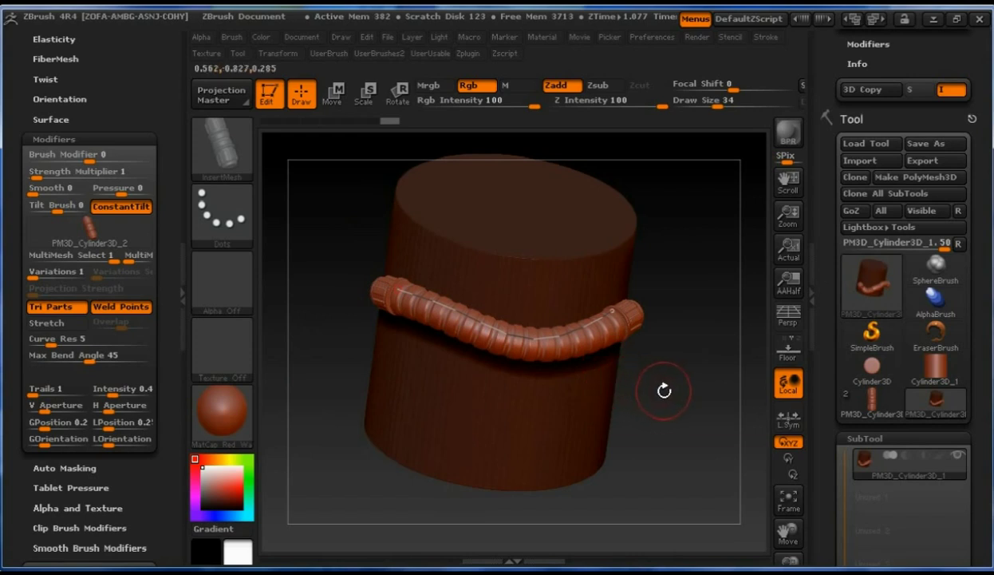
Examine the new tube's end caps and repeated middle segments up close from several angles
mouse_move(670, 398)
left_mouse_down()
mouse_move(680, 410)
mouse_move(667, 396)
mouse_move(637, 451)
mouse_move(640, 432)
left_mouse_up()
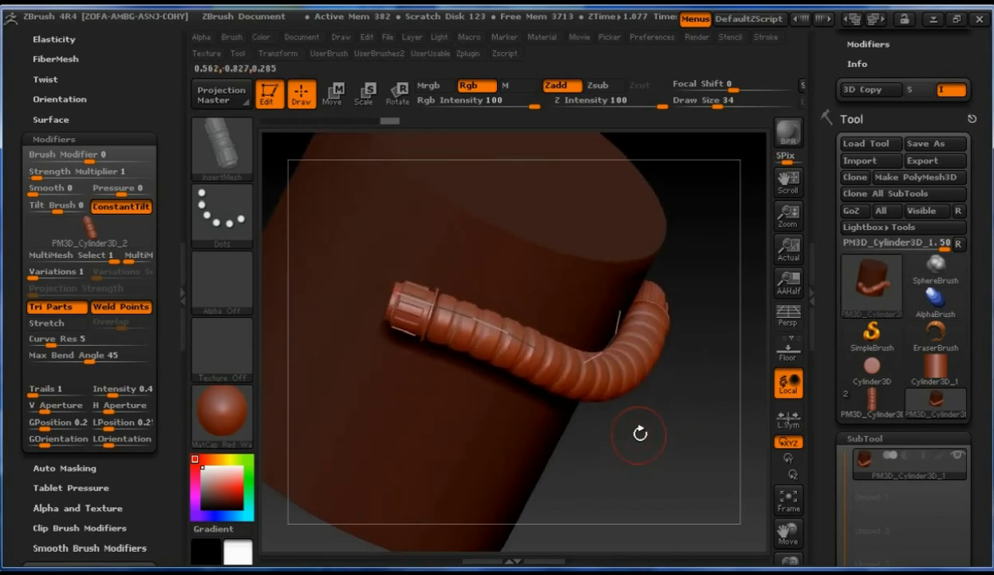
key("bracketright")
key("bracketright")
key("bracketright")
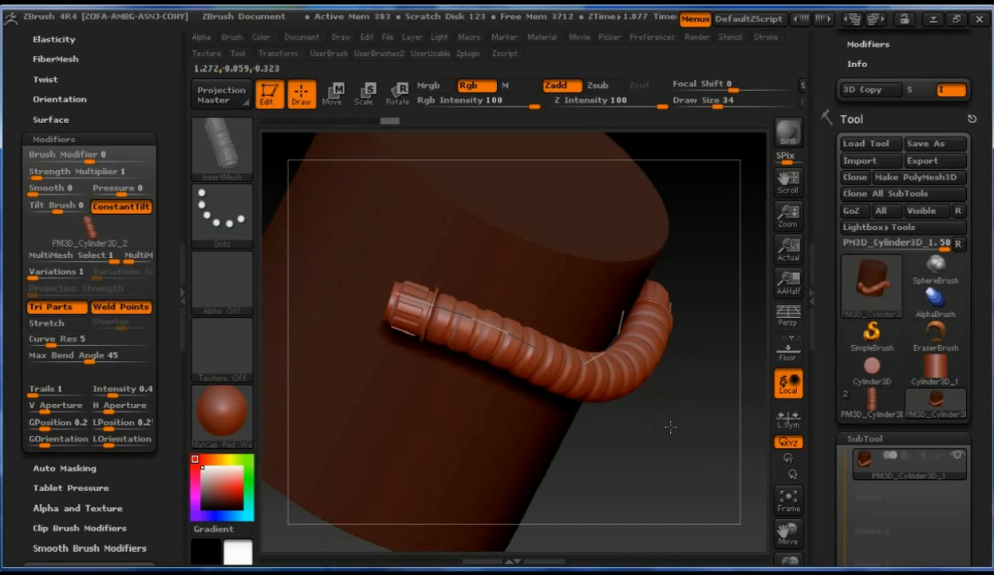
left_click_drag(673, 426, 606, 375)
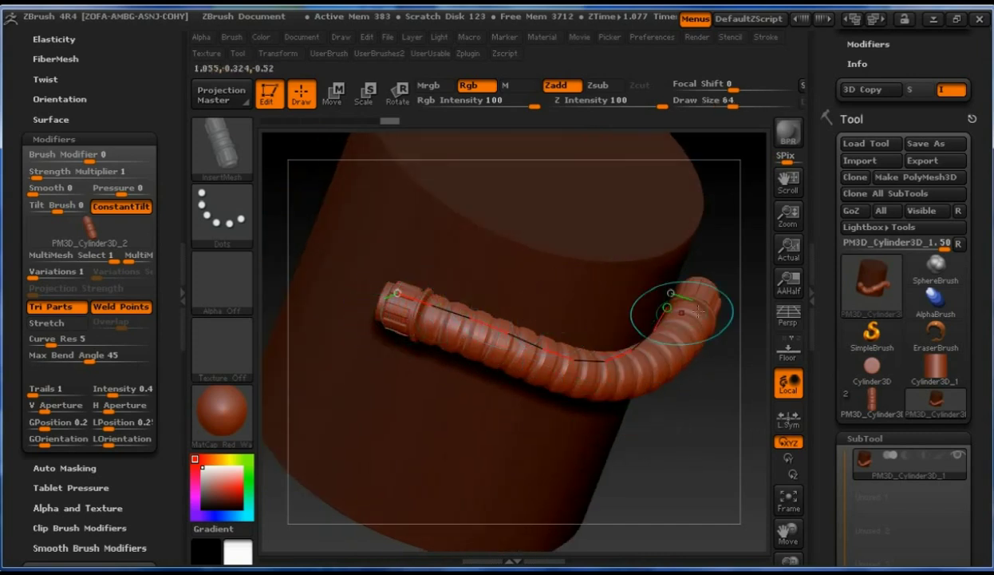
mouse_move(650, 405)
left_mouse_down()
mouse_move(664, 439)
mouse_move(622, 413)
mouse_move(649, 412)
left_mouse_up()
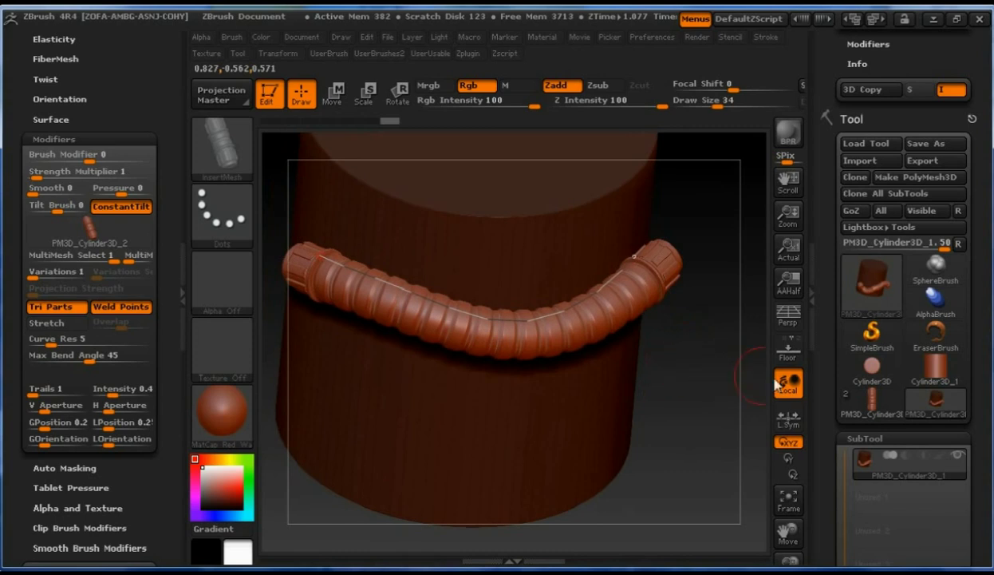
Examine the polygroups of the source hose mesh PM3D_Cylinder3D_2 and return to the cylinder tool
left_click(863, 406)
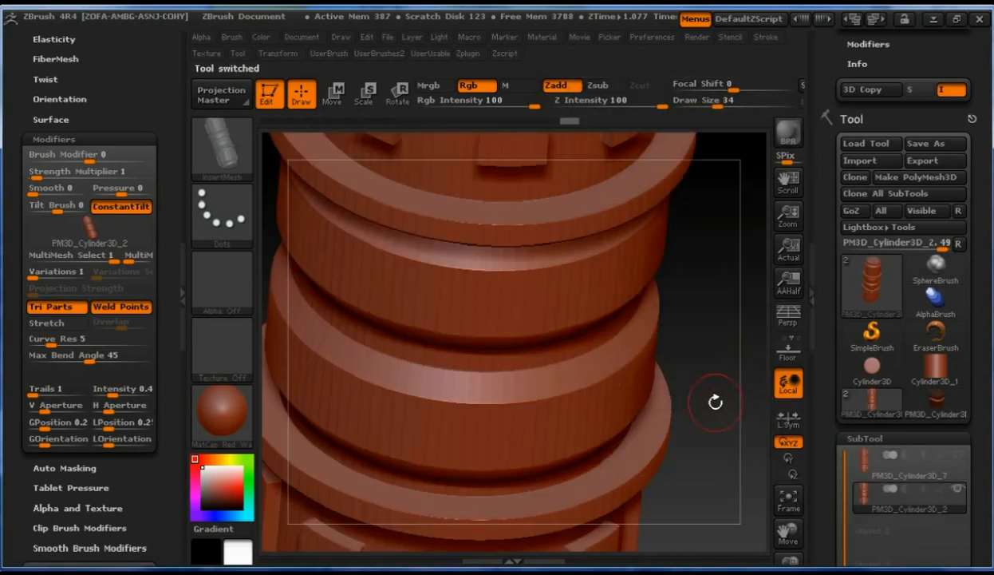
mouse_move(694, 366)
left_mouse_down("alt")
mouse_move(664, 292)
mouse_move(680, 355)
left_mouse_up("alt")
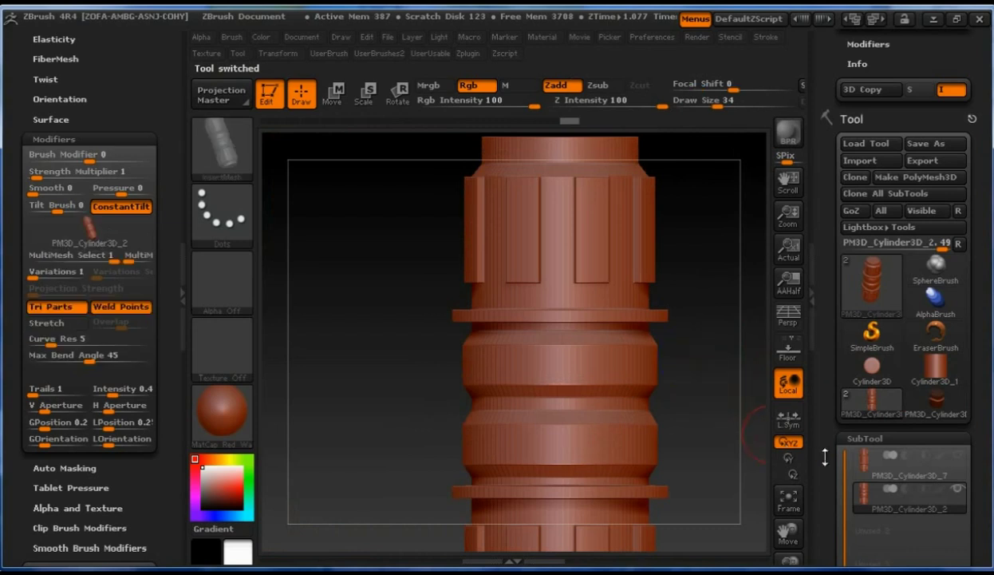
key("shift+f")
mouse_move(688, 402)
left_mouse_down("alt")
mouse_move(675, 378)
mouse_move(677, 338)
mouse_move(656, 342)
mouse_move(664, 324)
left_mouse_up("alt")
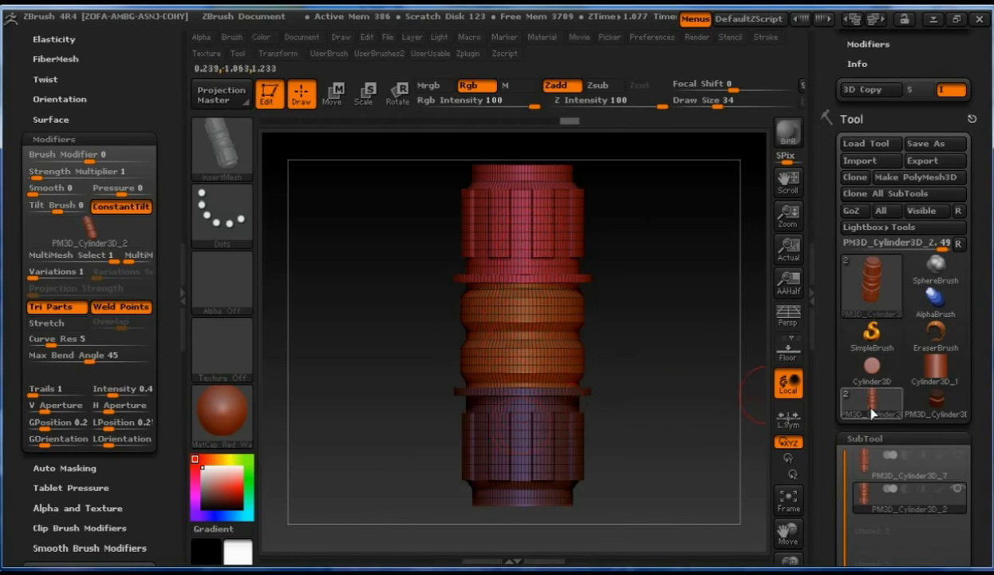
left_click(907, 391)
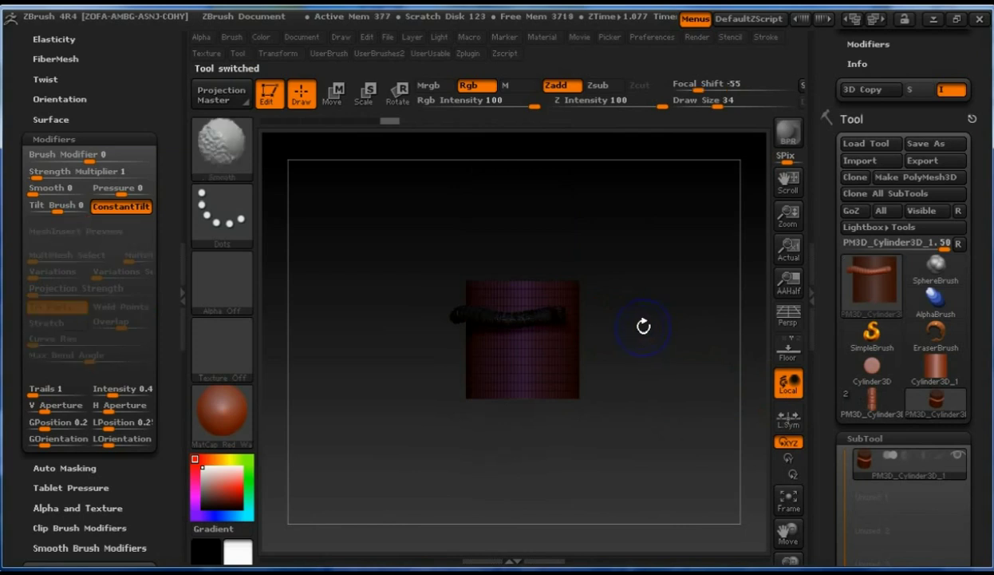
Turn off the polyframe display on the cylinder and refresh the hose along its existing curve
key("shift+f")
left_click_drag(643, 324, 662, 487, "alt")
left_click_drag(465, 407, 398, 428)
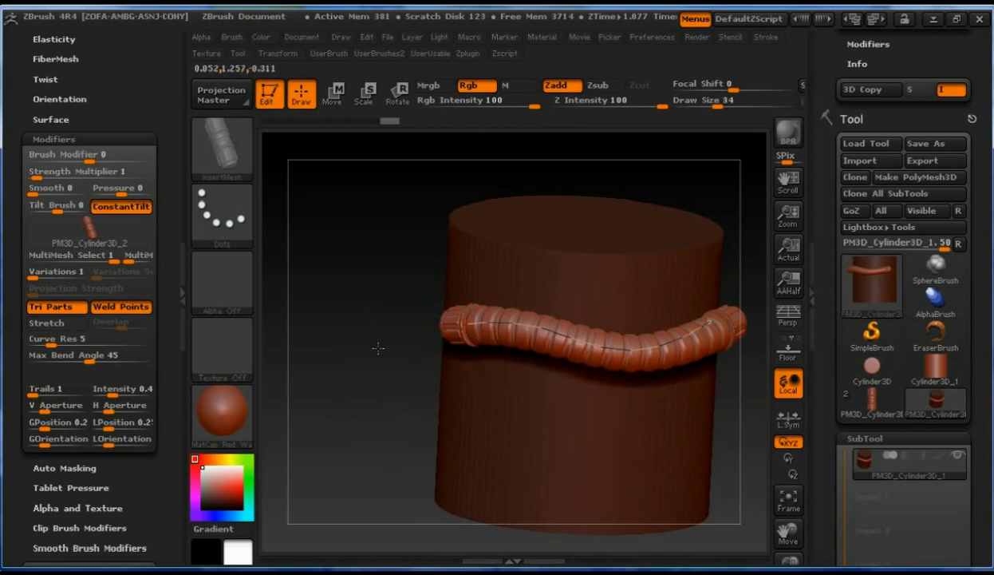
left_click_drag(378, 348, 388, 355)
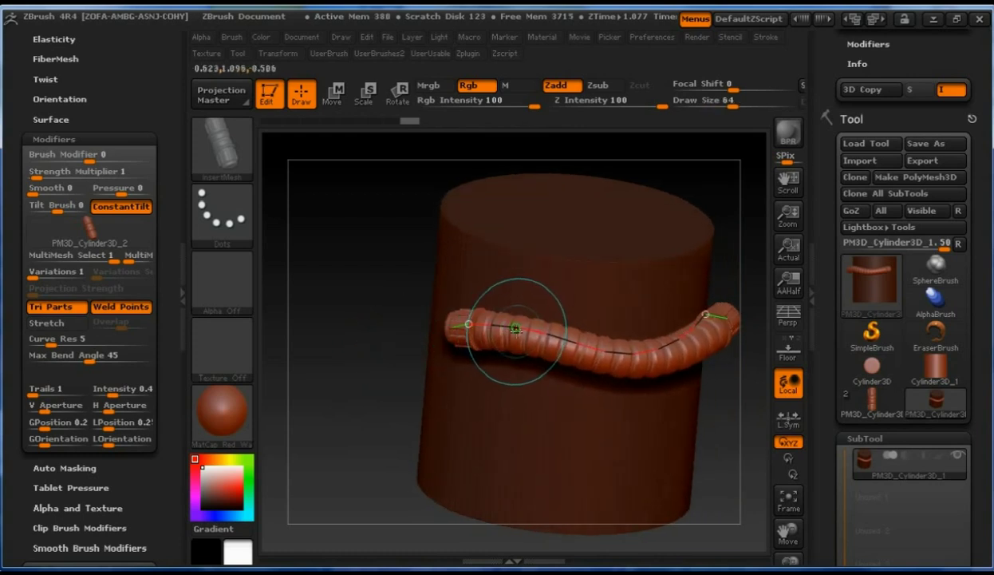
left_click(515, 328)
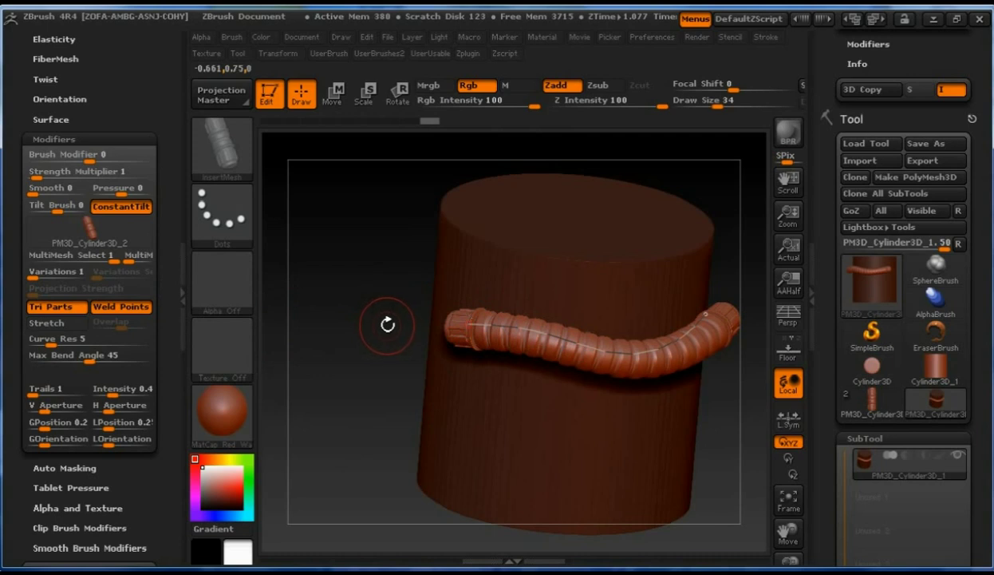
Choose the brush's other insert mesh, PM3D_Cylinder3D_7, and apply it to the existing curve
key("m")
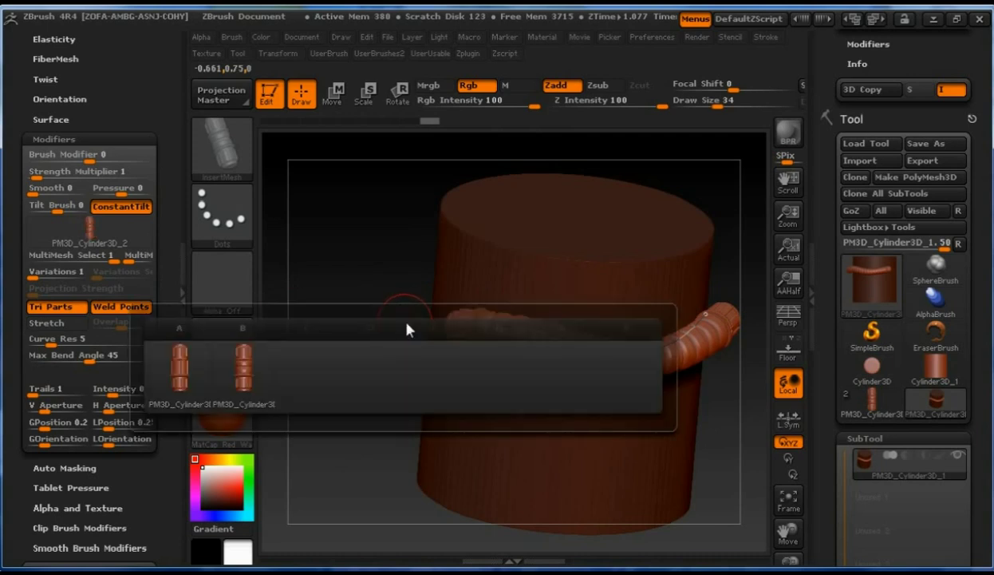
mouse_move(246, 374)
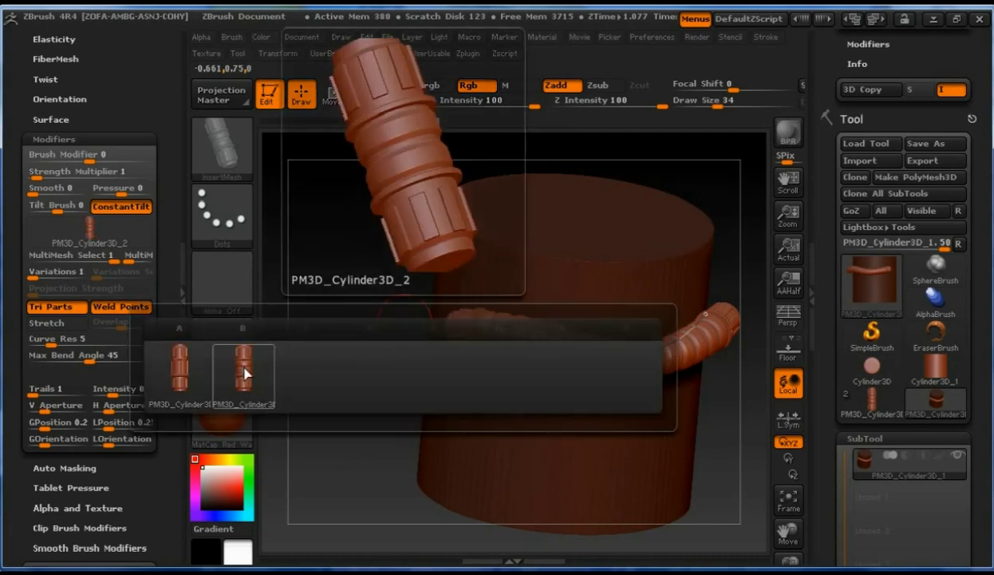
left_click(178, 371)
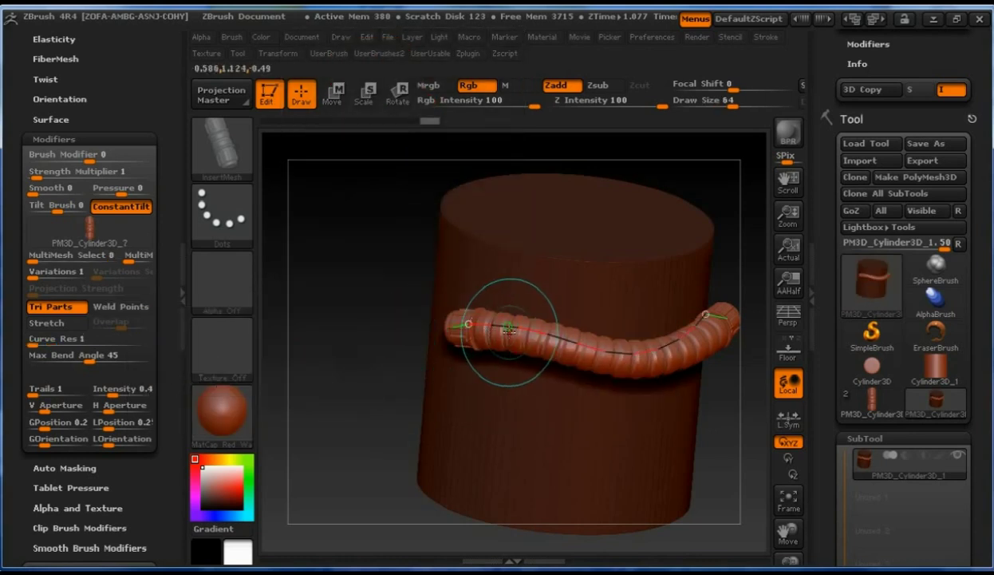
left_click(507, 326)
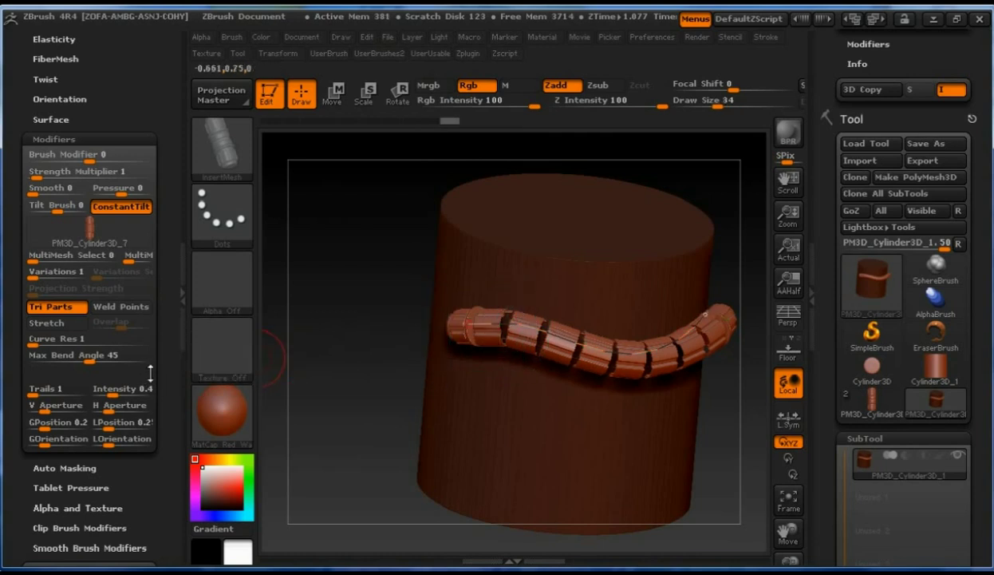
Enable Weld Points, set Curve Res to 6 for this mesh, and update the tube along its curve
left_click(122, 308)
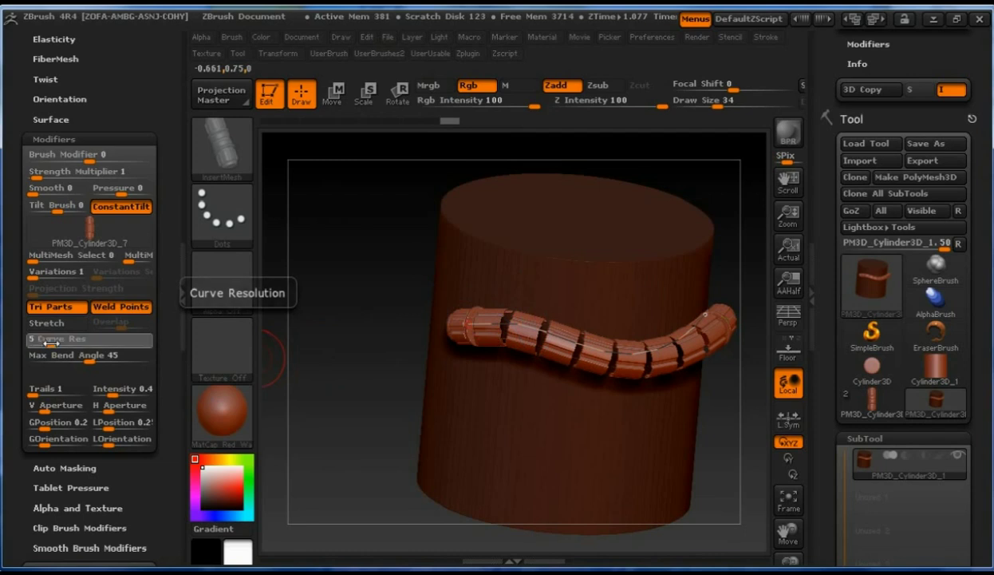
left_click_drag(48, 340, 54, 341)
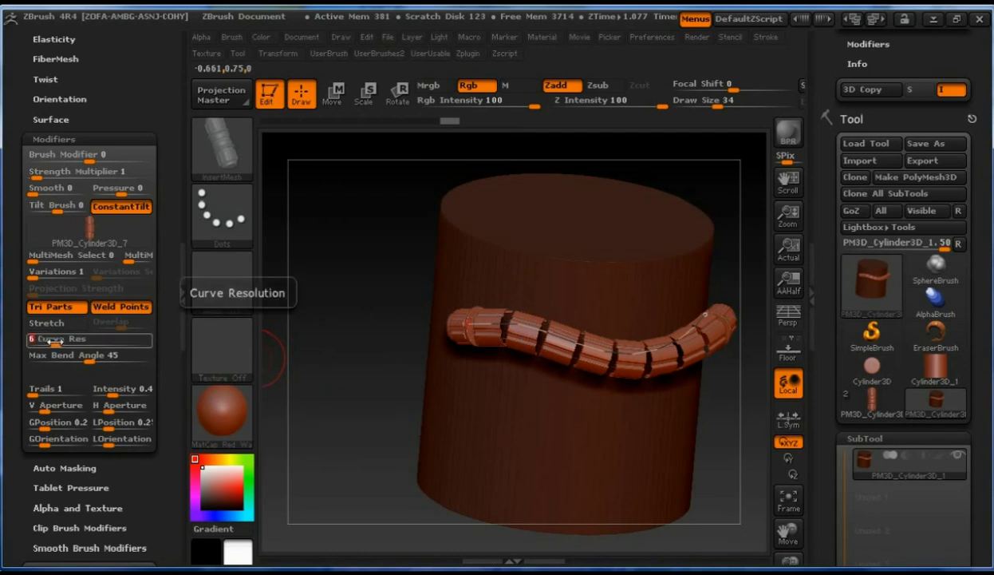
key("Return")
left_click(504, 328)
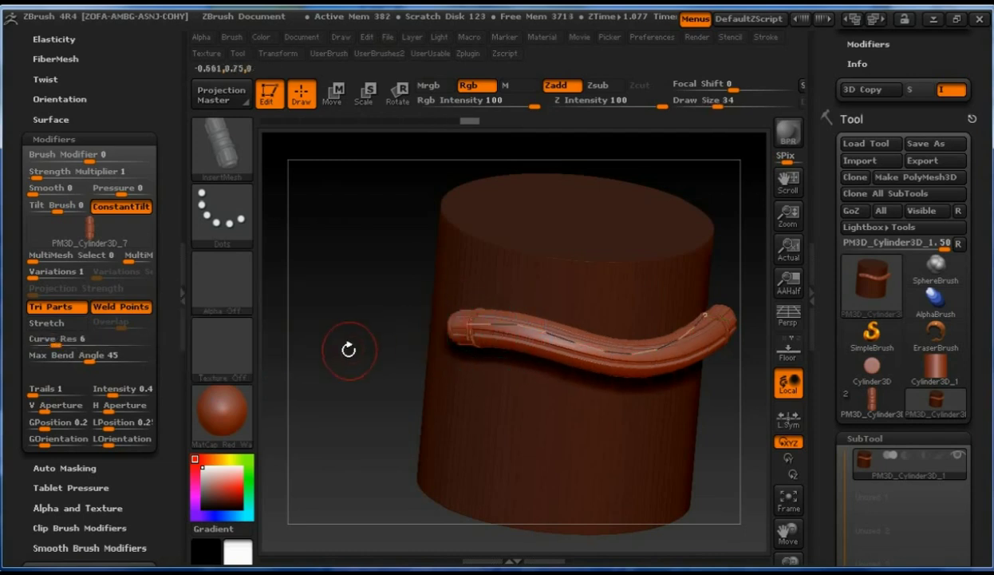
mouse_move(345, 360)
left_mouse_down("alt")
mouse_move(348, 445)
mouse_move(344, 321)
mouse_move(348, 371)
left_mouse_up("alt")
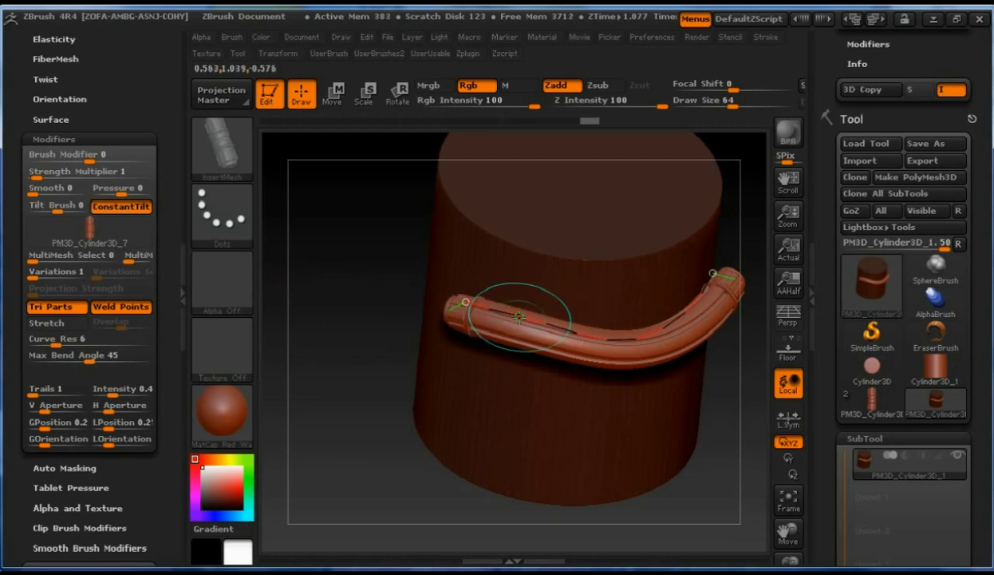
Set the MultiMesh Selector to 2 and update the tube, and return the hose to the PM3D_Cylinder3D_2 mesh
left_click_drag(134, 256, 143, 257)
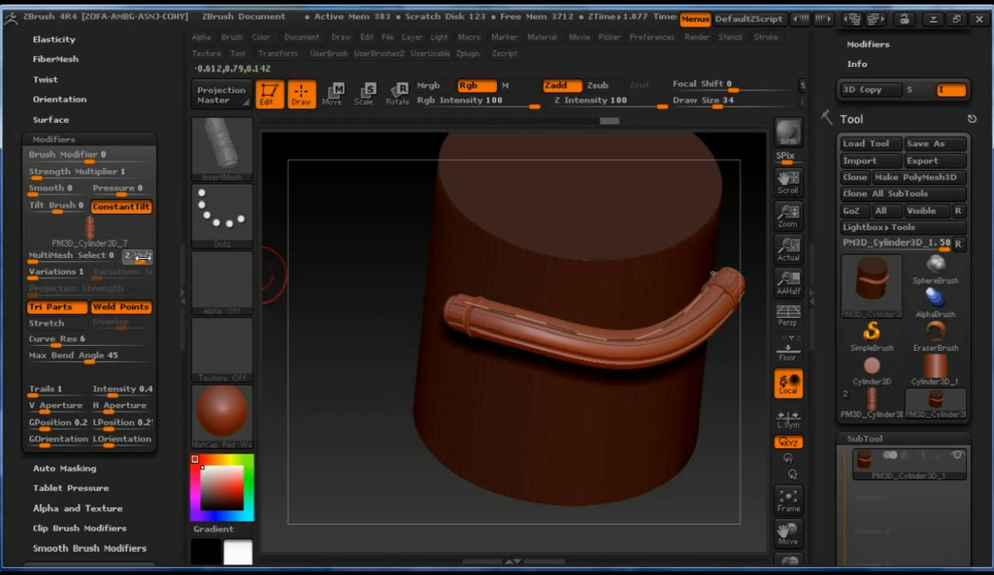
left_click(547, 324)
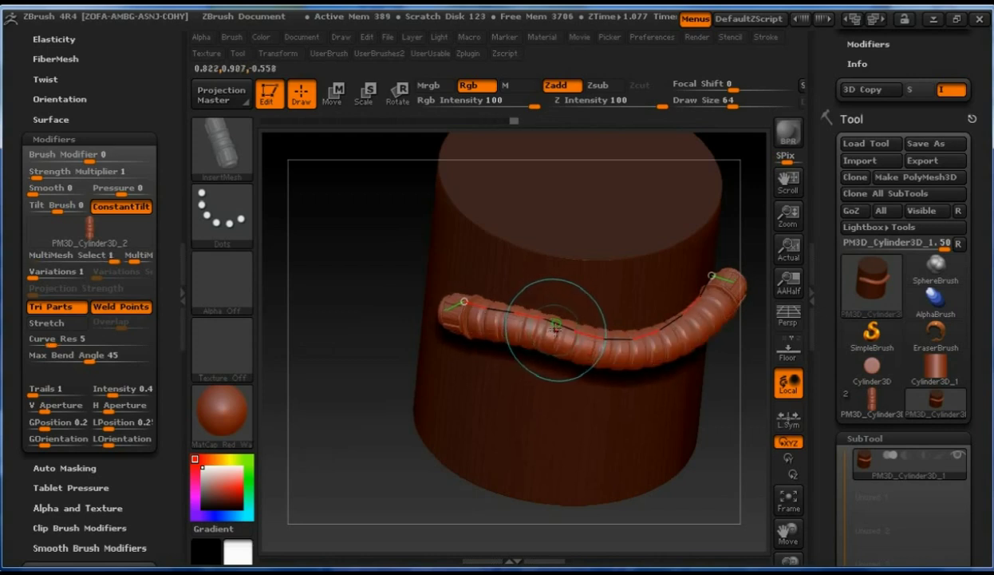
left_click(555, 328)
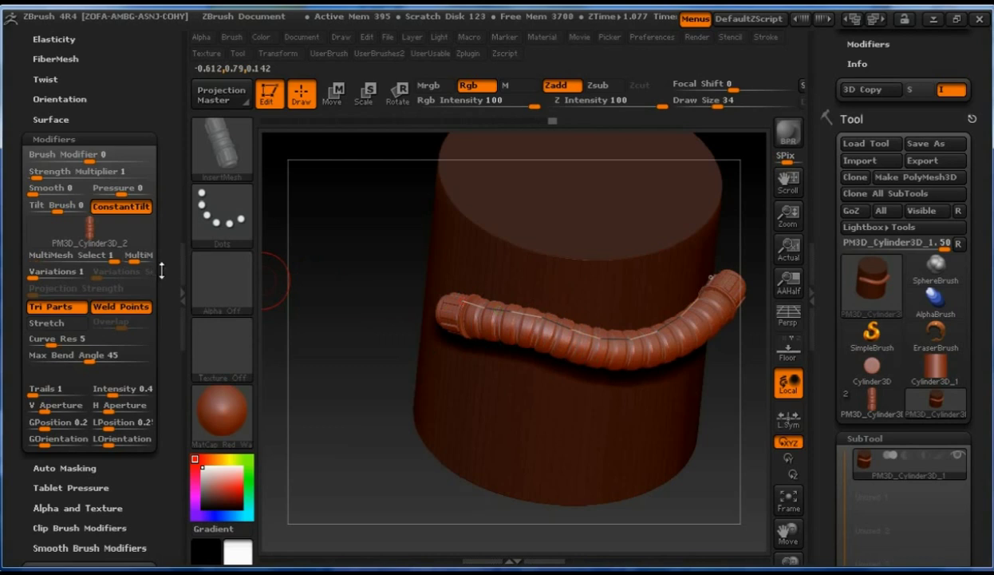
key("]")
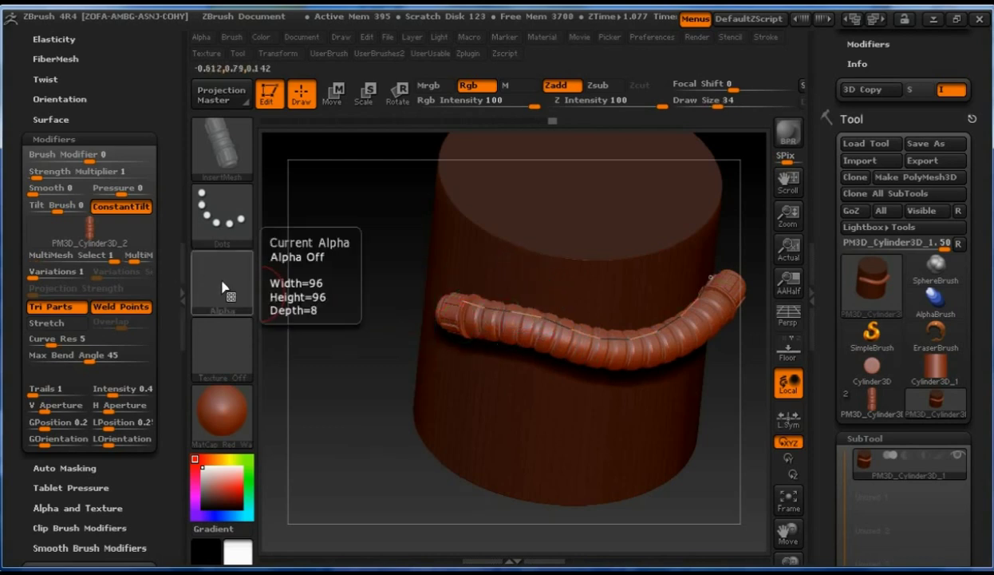
Set the MultiMesh Selector to 2 for the ribbed mesh and refresh the hose along its curve
left_click(141, 260)
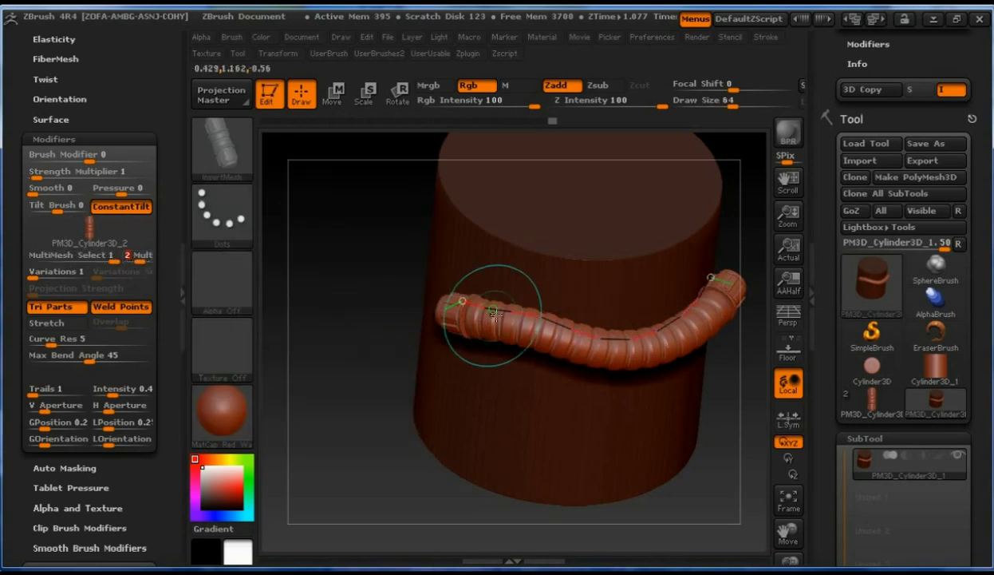
left_click(523, 312)
left_click(529, 314)
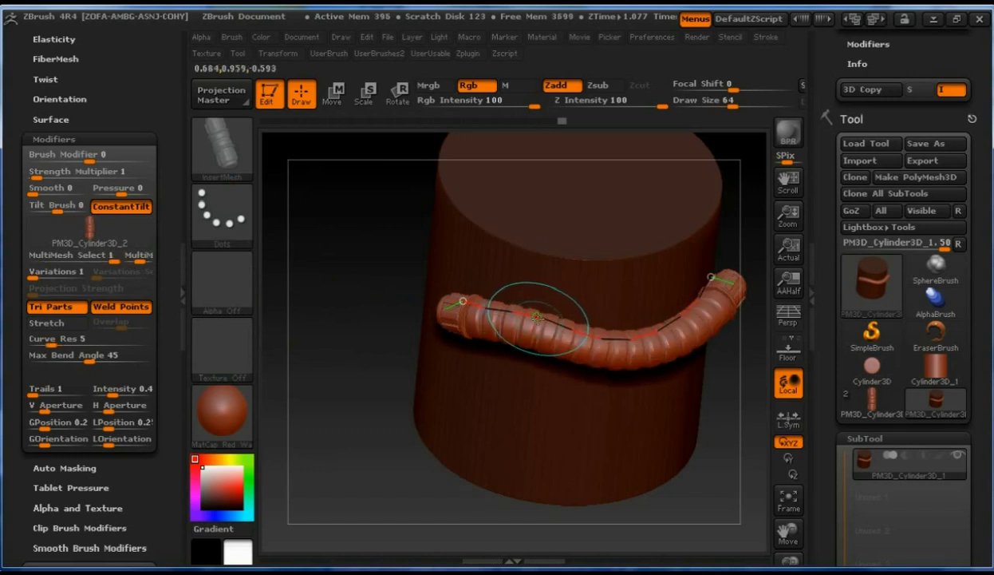
left_click_drag(534, 314, 552, 335)
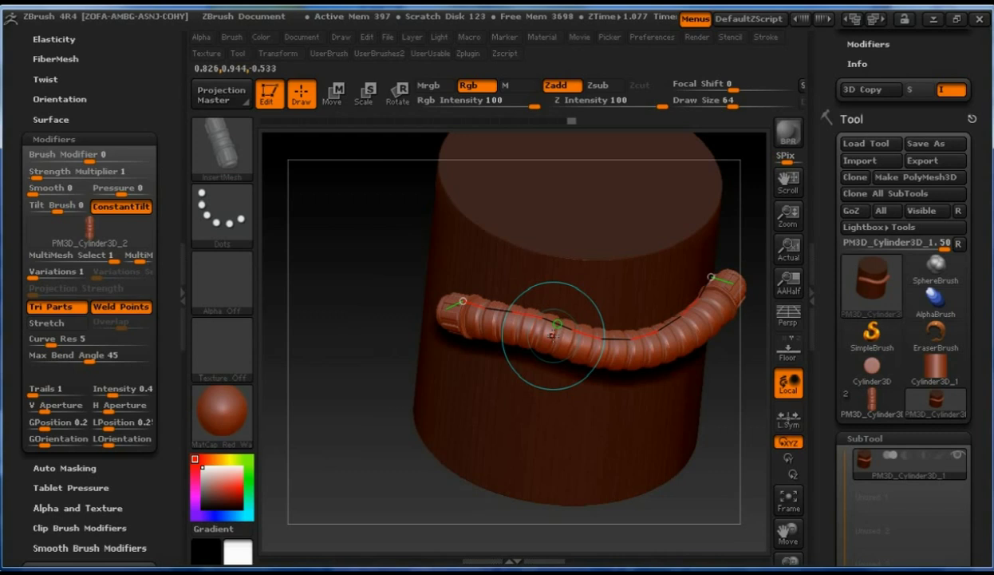
key("[")
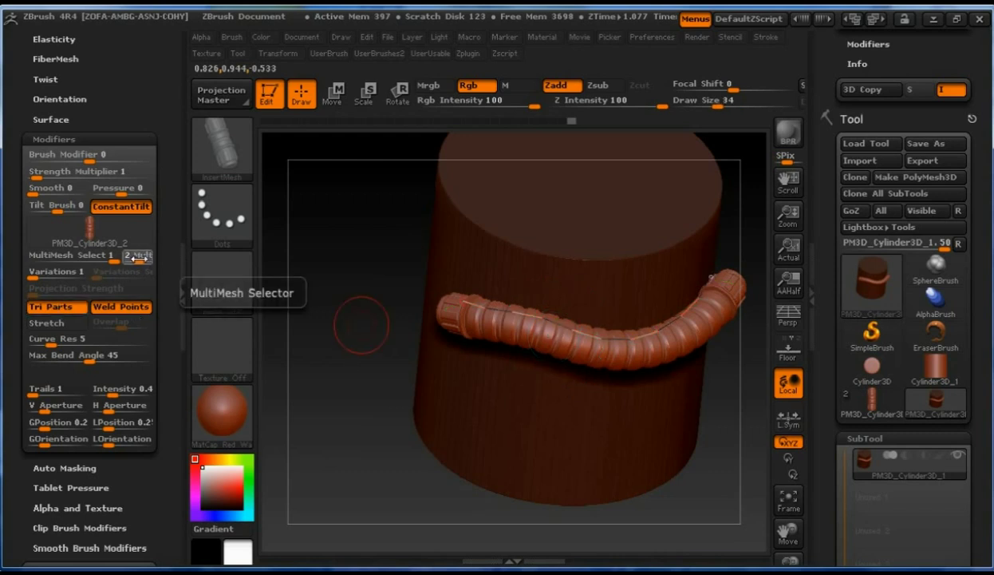
Raise the MultiMesh Selector above 2 and update the ribbed hose again
left_click_drag(142, 256, 145, 256)
key("]")
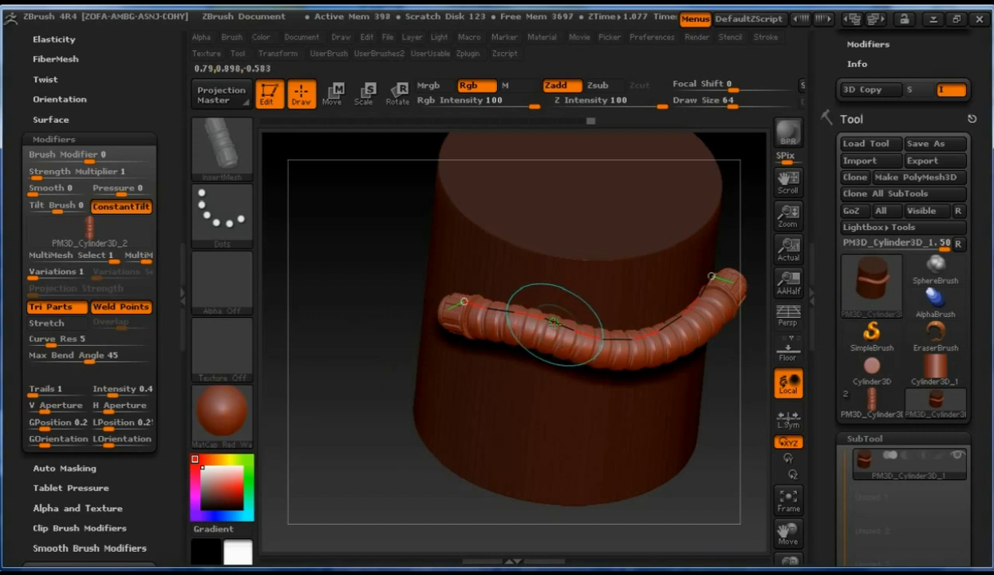
left_click(539, 315)
left_click(547, 322)
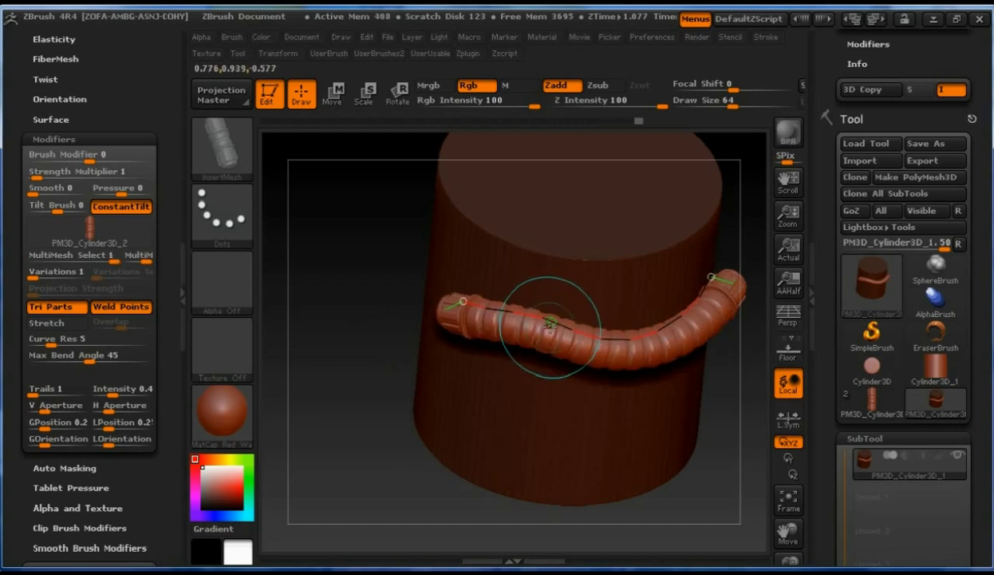
key("[")
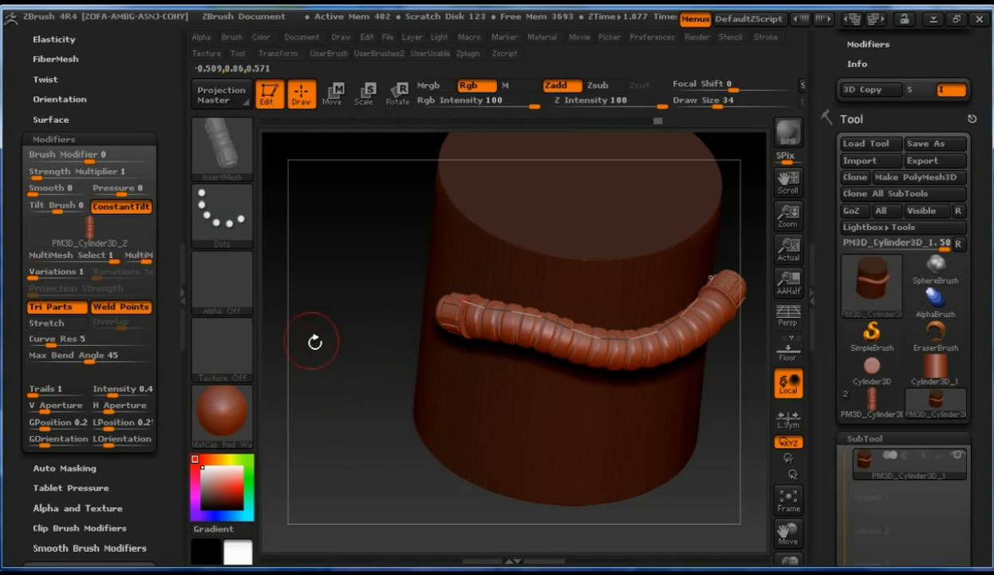
Reset the MultiMesh Selector to 0 and update the hose at Draw Size 70
left_click_drag(353, 354, 338, 317)
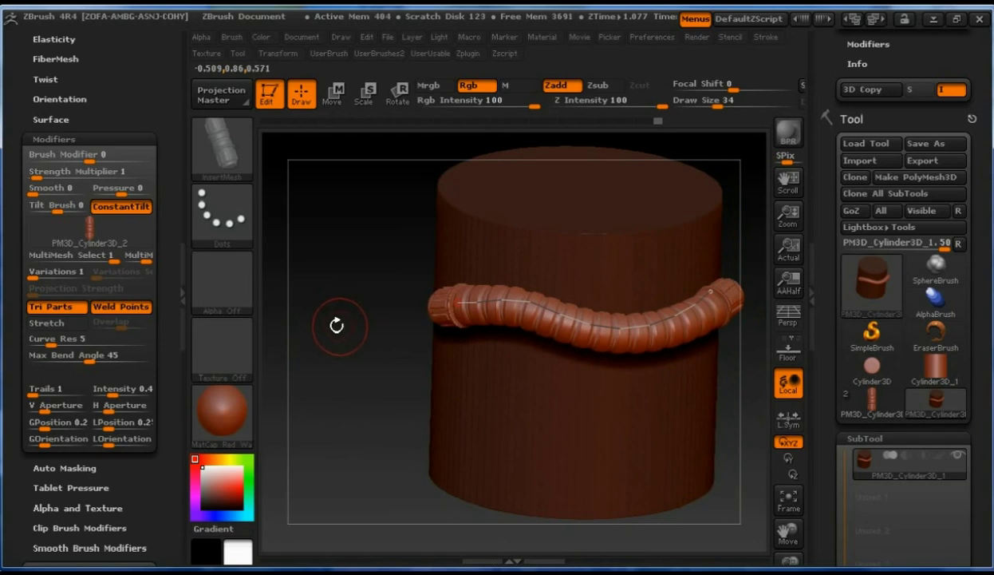
left_click_drag(144, 260, 124, 261)
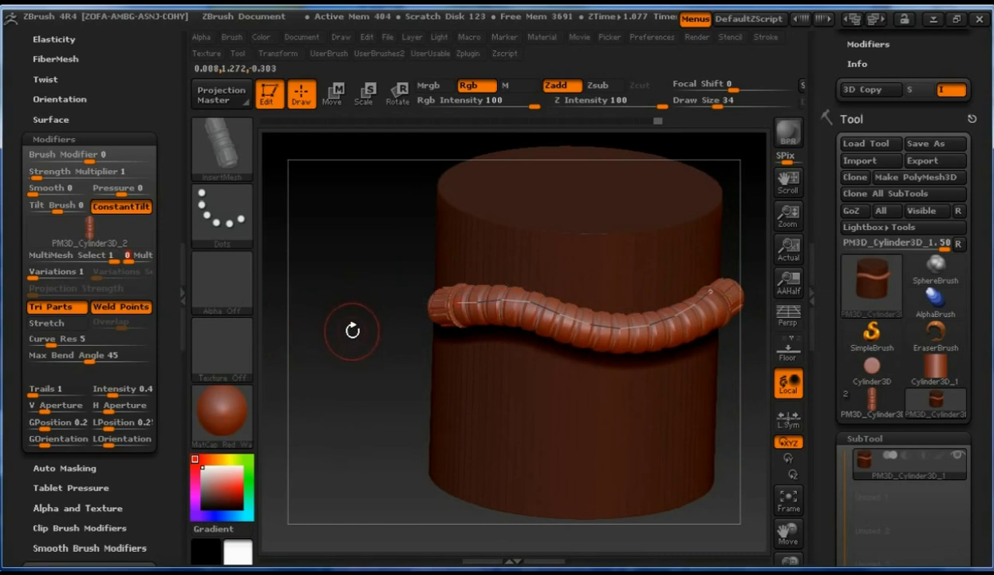
key("s")
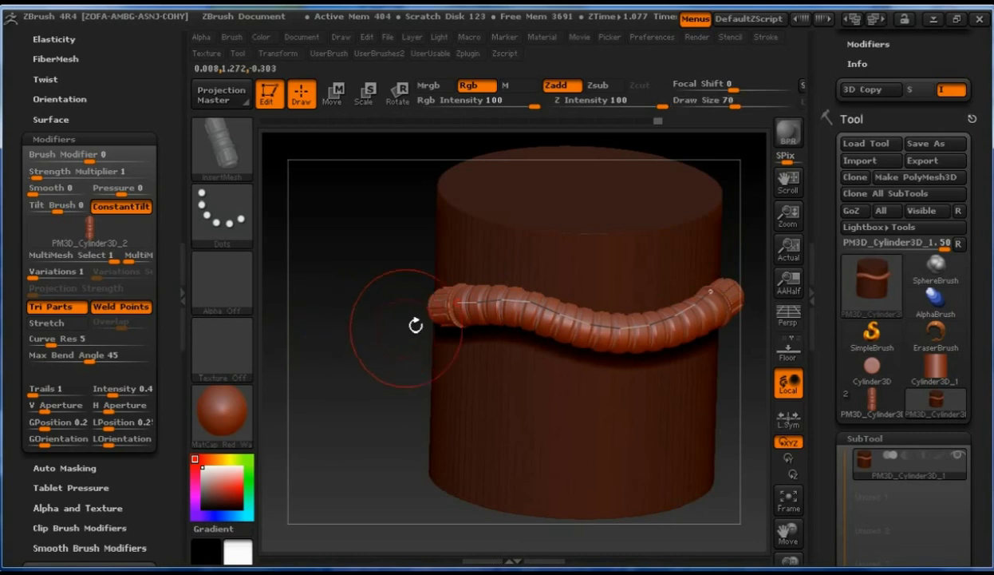
left_click(494, 302)
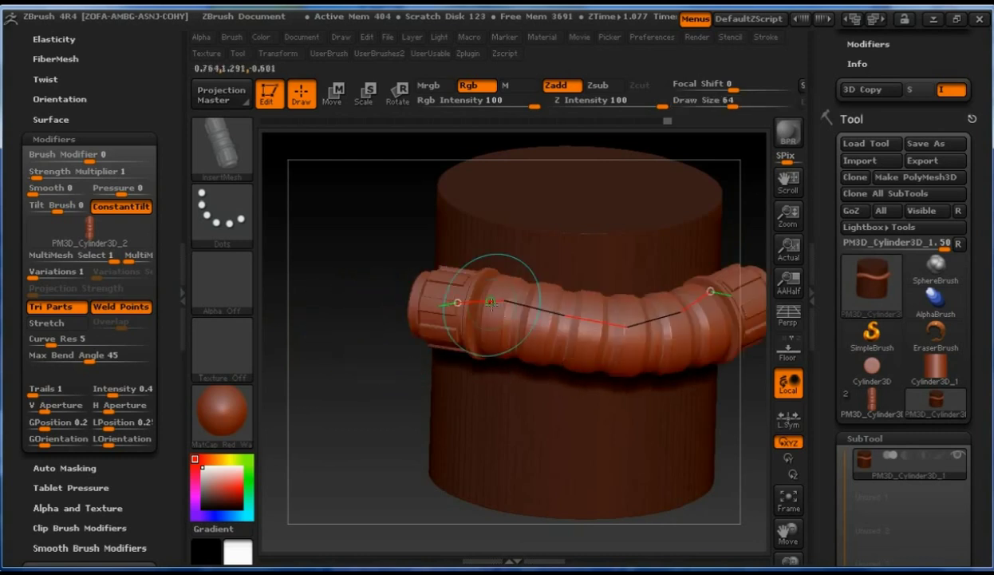
Set the Draw Size to 29 and update the hose along its curve
left_click_drag(355, 352, 344, 304, "alt")
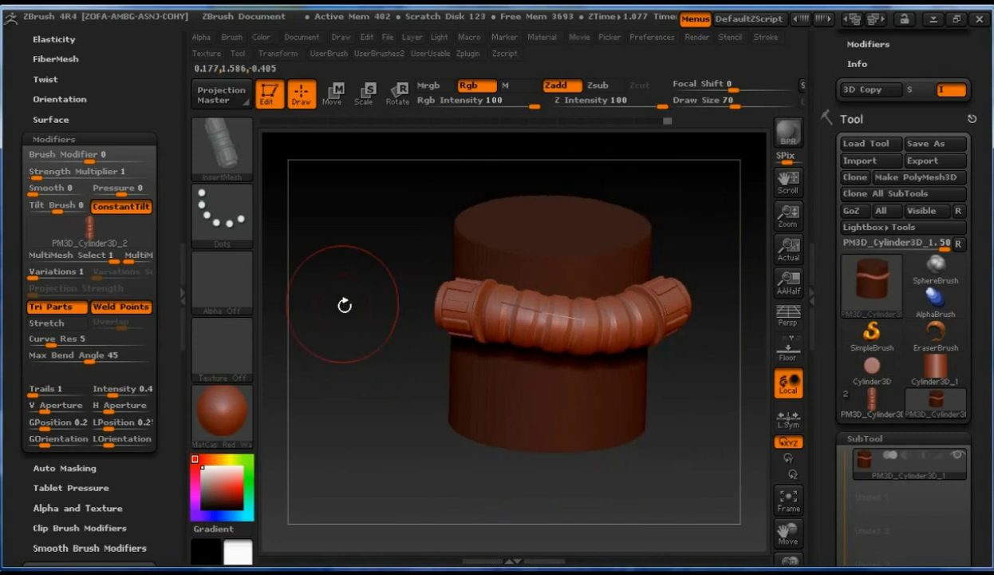
left_click_drag(353, 344, 413, 315)
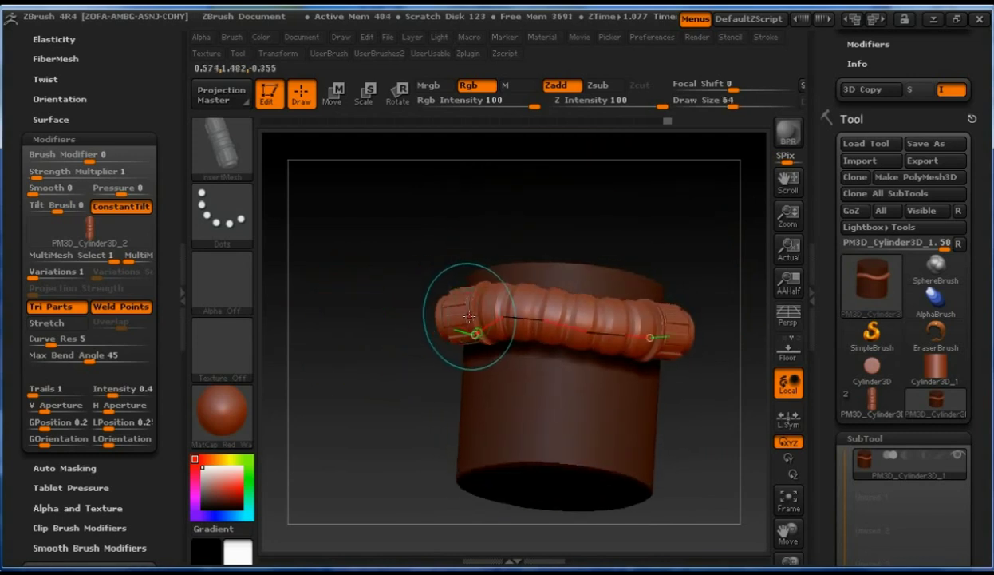
key("s")
left_click_drag(328, 338, 313, 346)
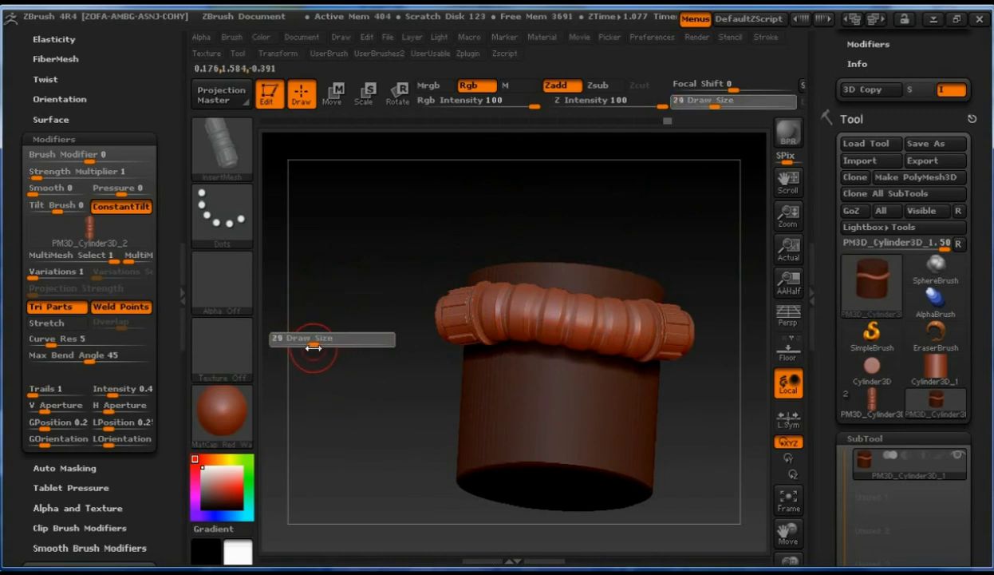
left_click(471, 327)
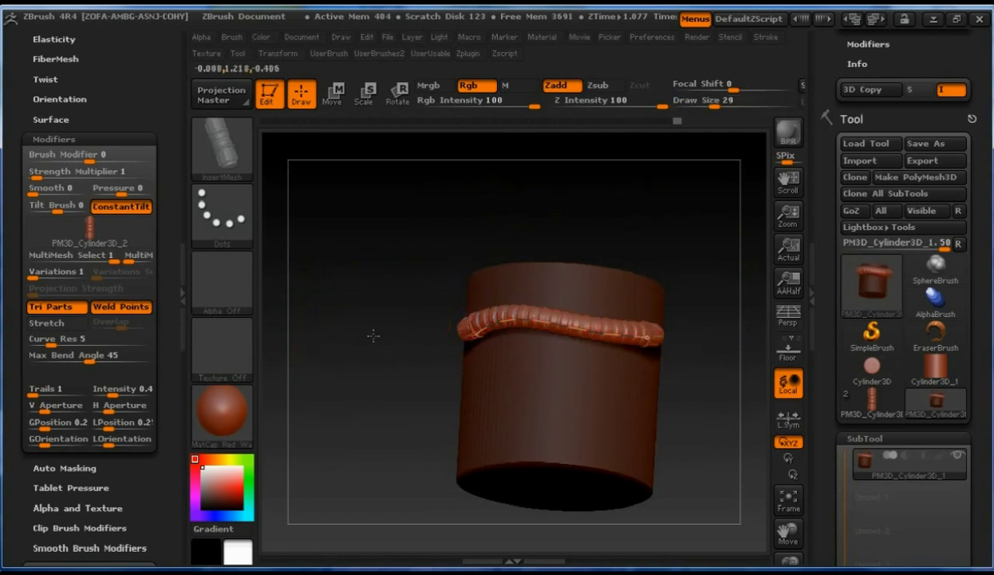
Pull the middle of the hose curve down into a U-shaped bend and move its left end up the cylinder
left_click_drag(373, 338, 368, 412, "alt")
left_click_drag(344, 355, 350, 387)
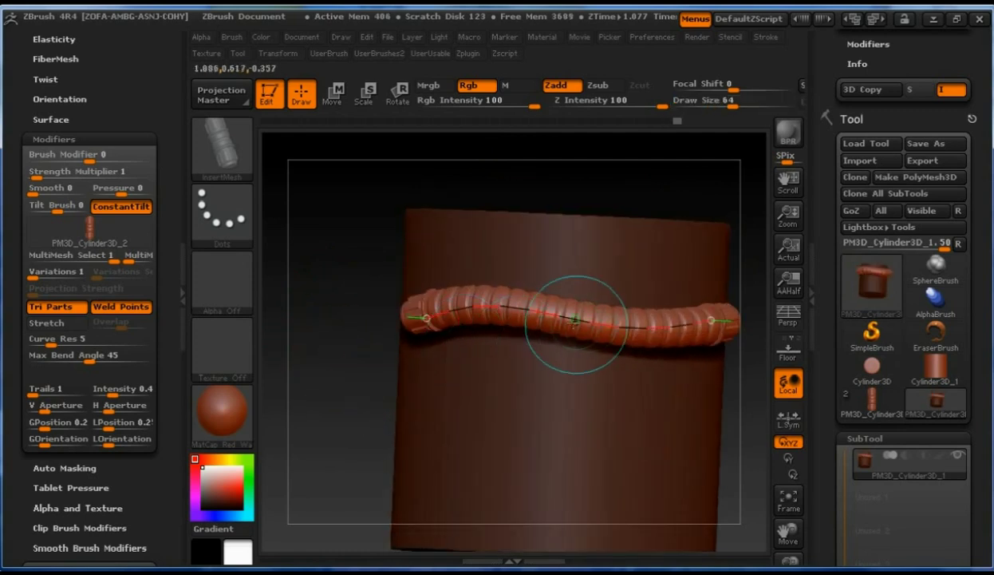
left_click_drag(549, 315, 580, 408)
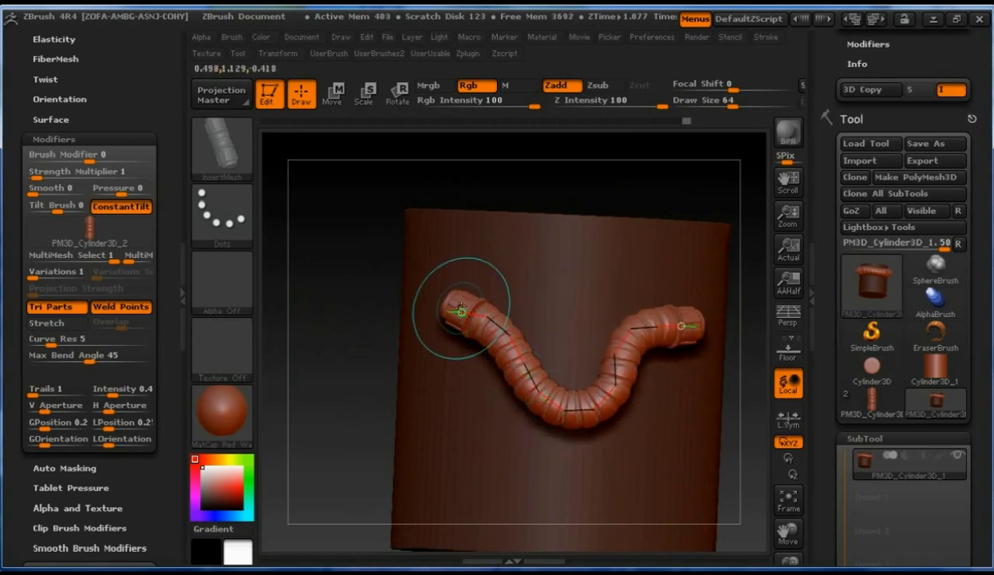
left_click_drag(452, 311, 344, 449)
left_click_drag(398, 300, 423, 244)
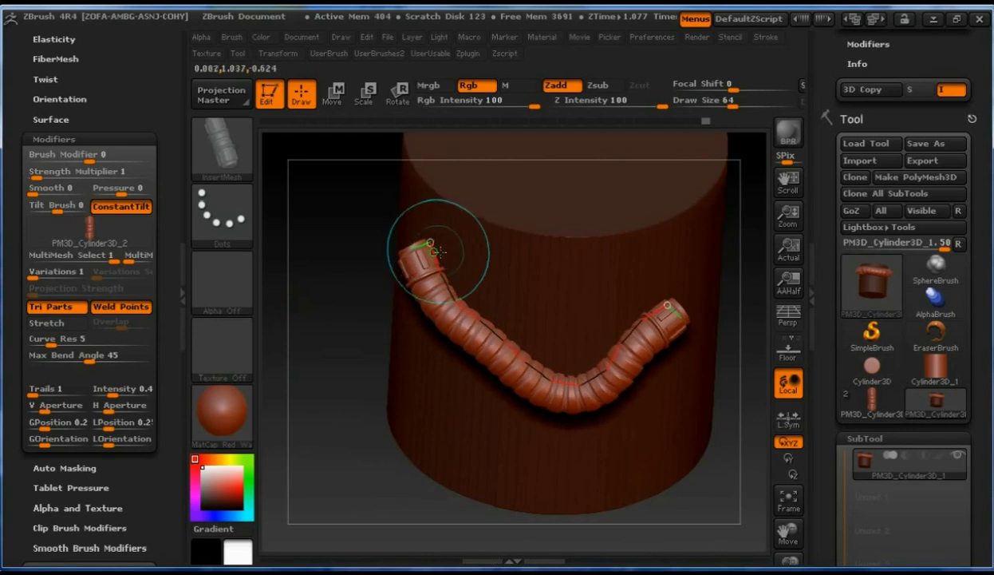
Enable the Size option in the stroke's Curve Modifiers
key("[")
key("[")
key("[")
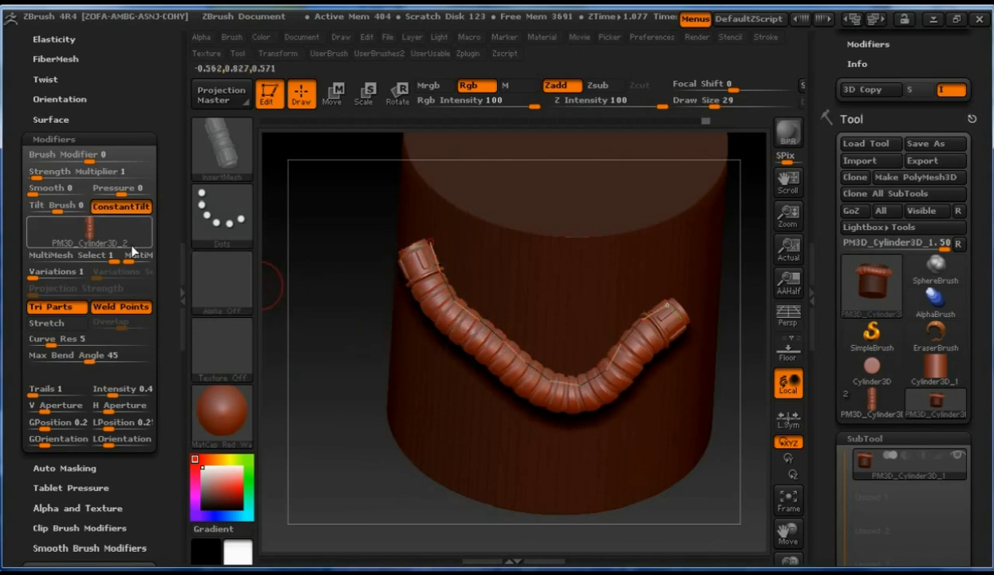
mouse_move(167, 289)
left_mouse_down()
mouse_move(171, 253)
mouse_move(167, 496)
left_mouse_up()
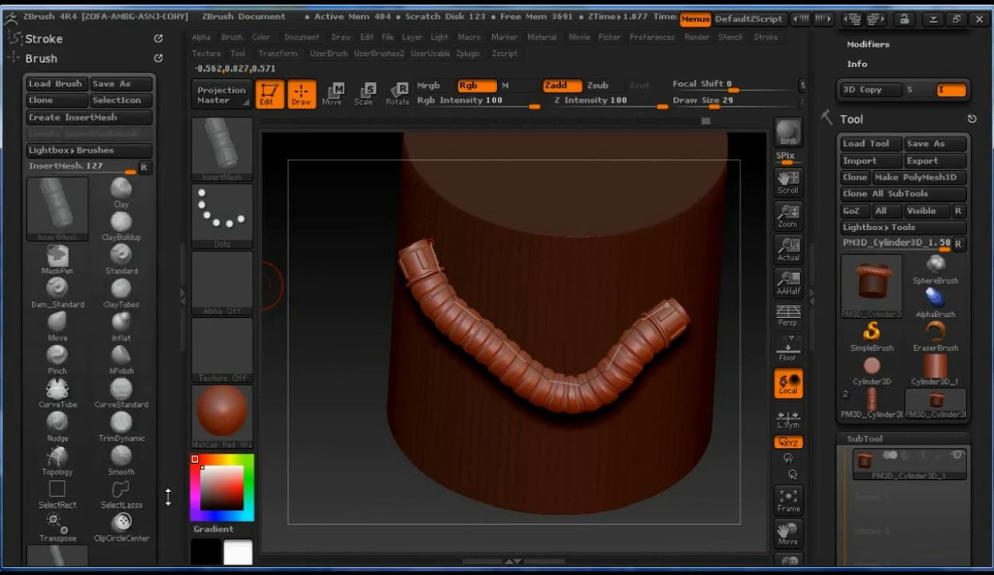
left_click(111, 41)
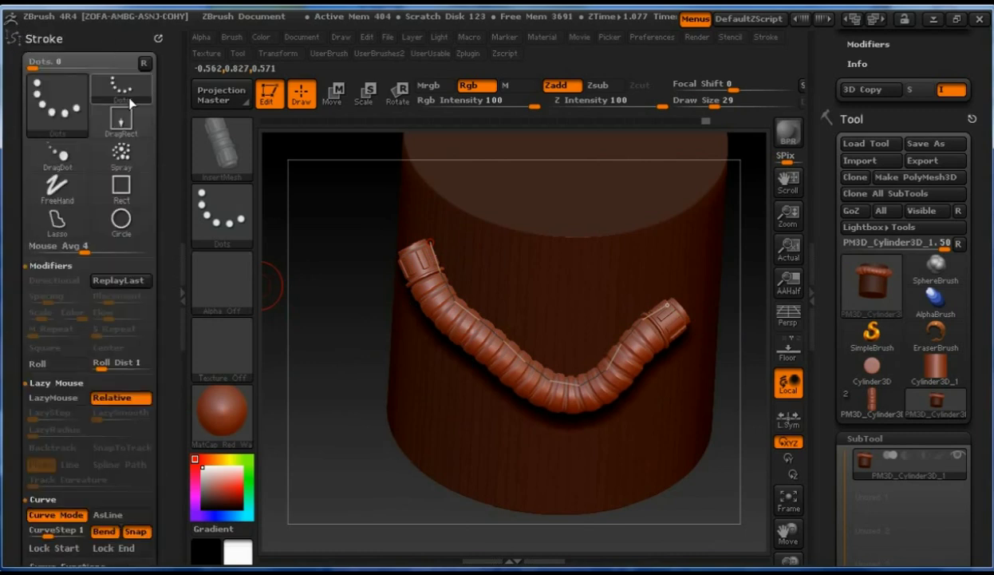
left_click_drag(162, 257, 156, 144)
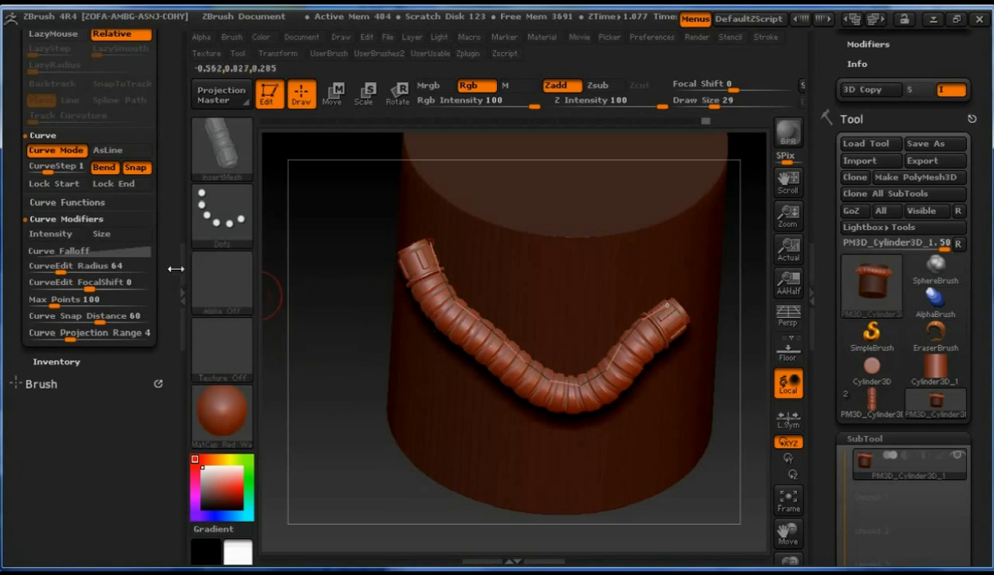
left_click(133, 234)
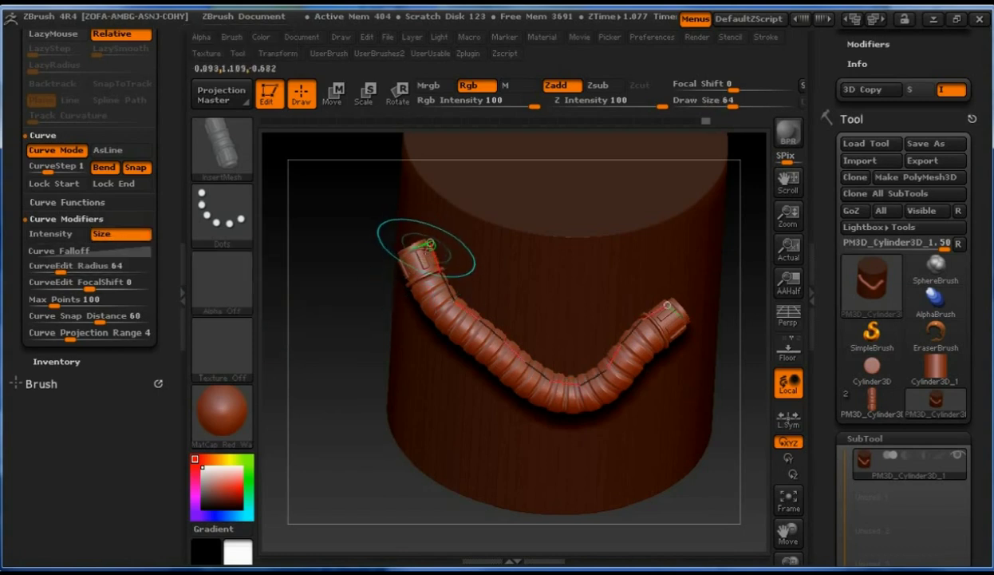
Update the hose along its curve so that it tapers from one end to the other
left_click(422, 250)
key("bracketleft")
key("bracketleft")
key("bracketleft")
left_click_drag(355, 302, 346, 301)
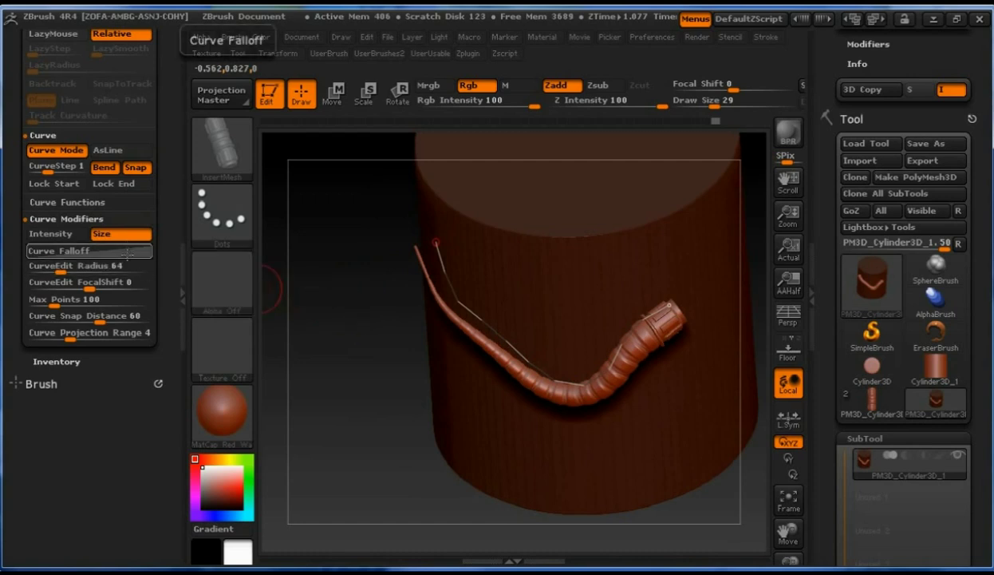
Expand the Curve Falloff graph and compare it with the thickness along the tapered hose
left_click(59, 250)
key("bracketright")
key("bracketright")
key("bracketright")
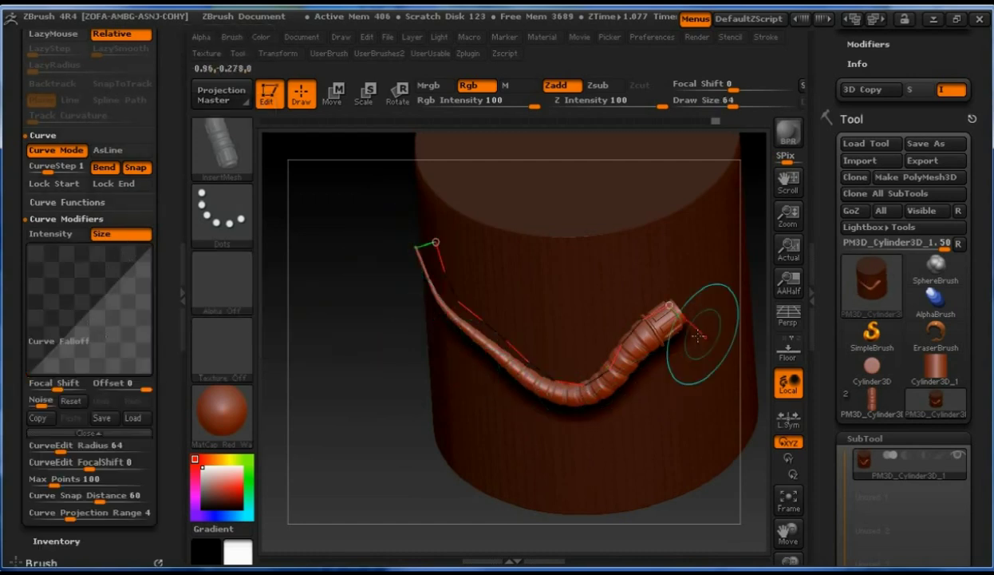
key("bracketleft")
key("bracketleft")
key("bracketleft")
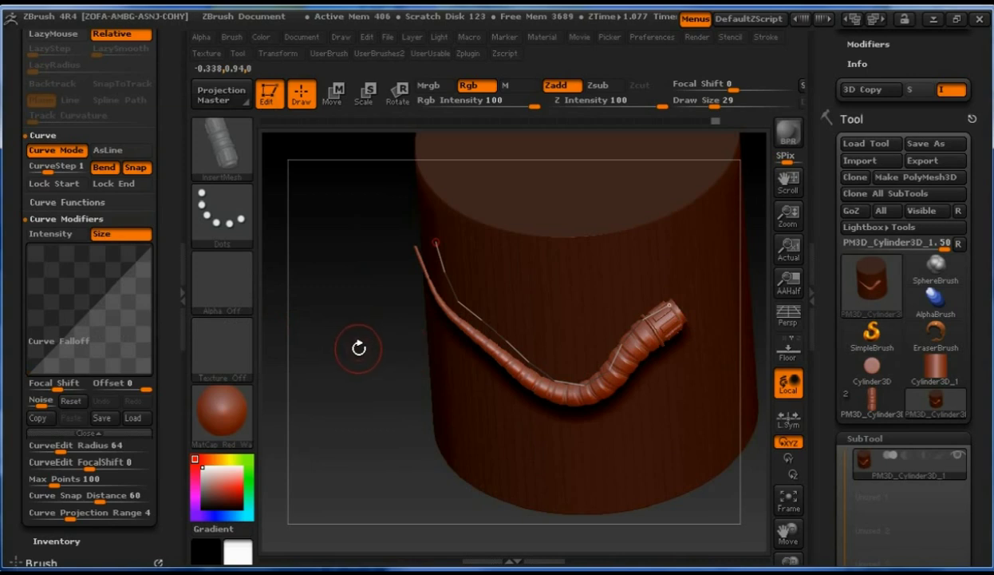
Disable the Size curve modifier and update the hose back to an even thickness
left_click_drag(349, 391, 327, 349)
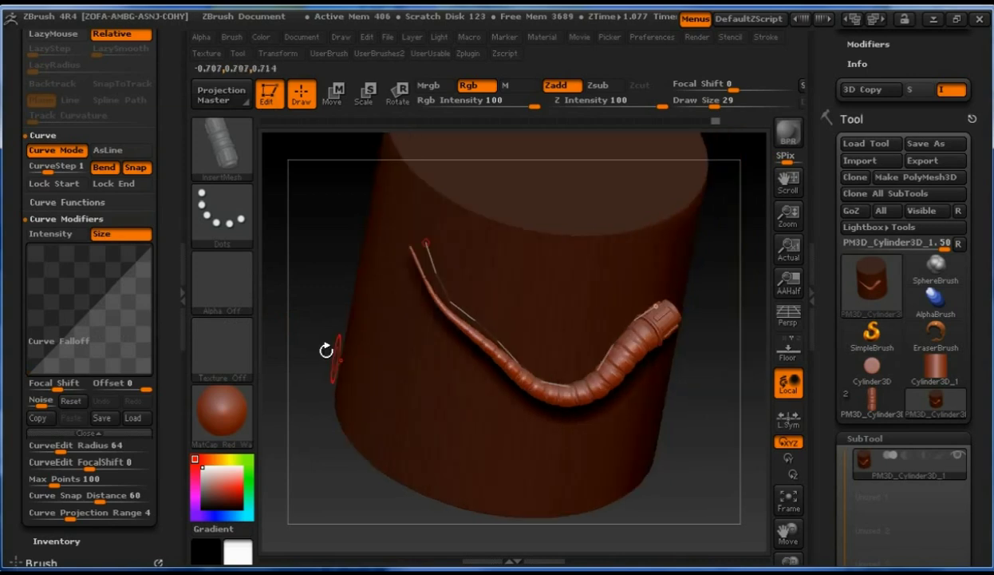
left_click(144, 236)
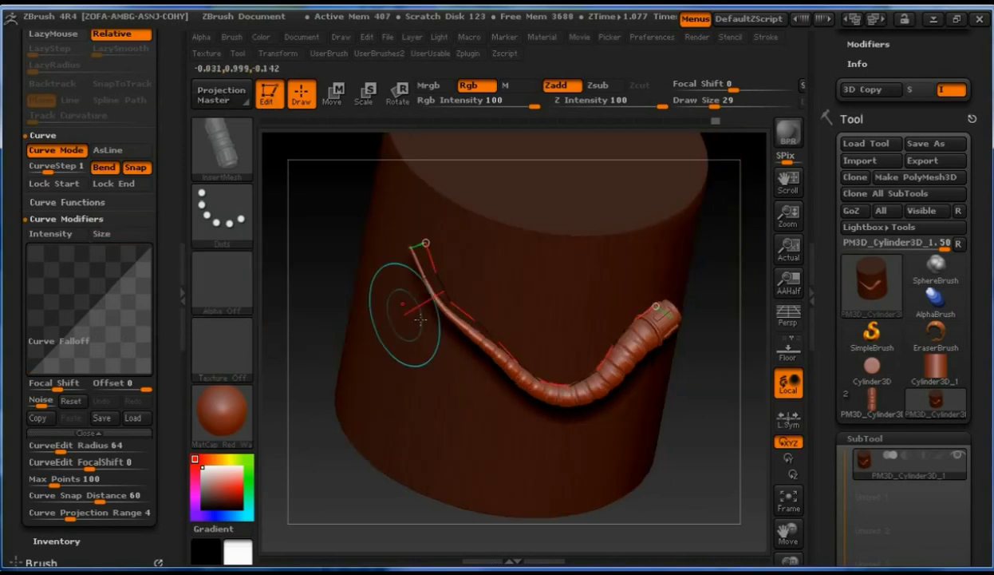
left_click(465, 320)
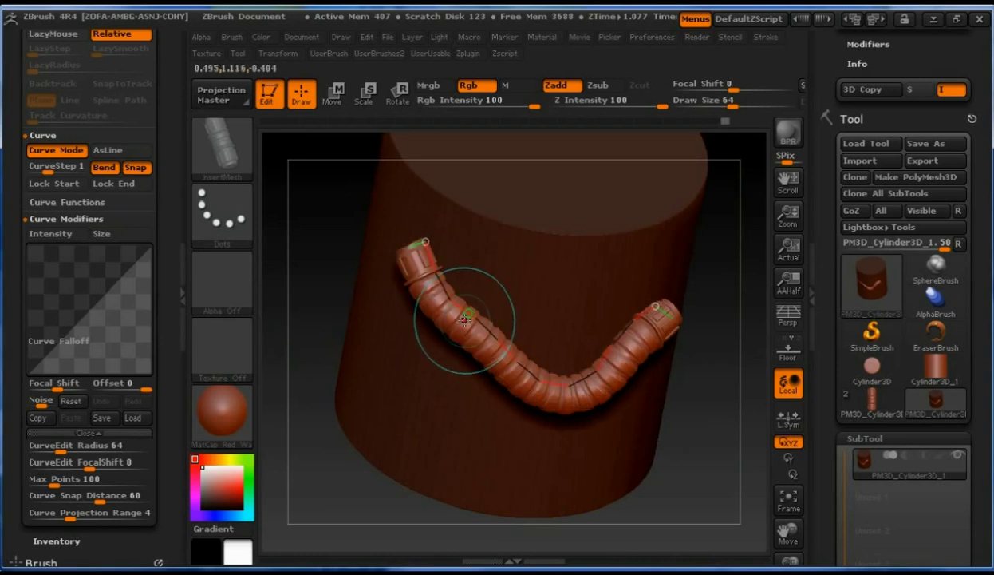
left_click(282, 318)
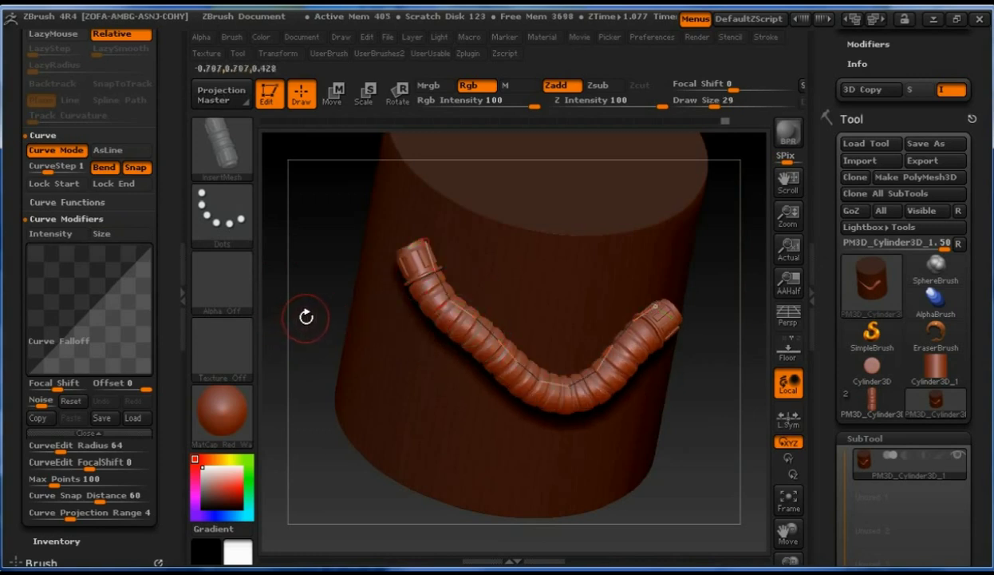
left_click_drag(313, 319, 284, 321)
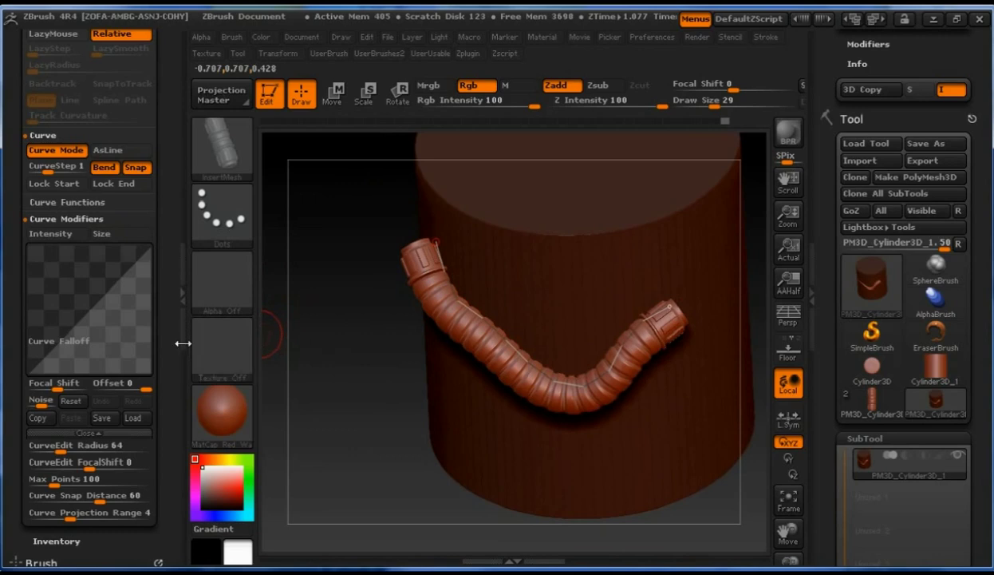
Set Imbed to -23 in the brush's Depth settings and update the hose so it sinks into the cylinder
left_click(113, 214)
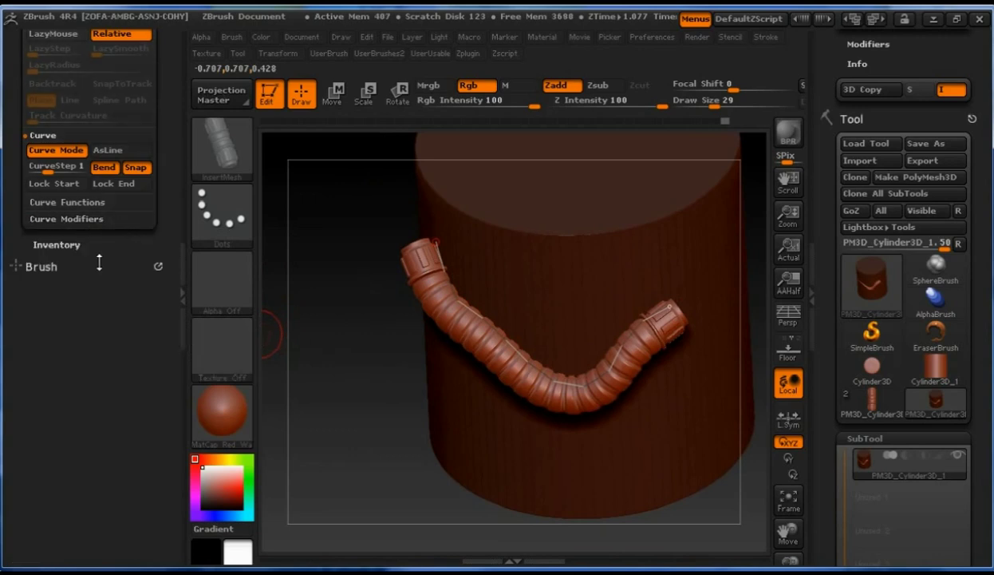
left_click(98, 87)
left_click_drag(168, 312, 180, 164)
left_click(120, 172)
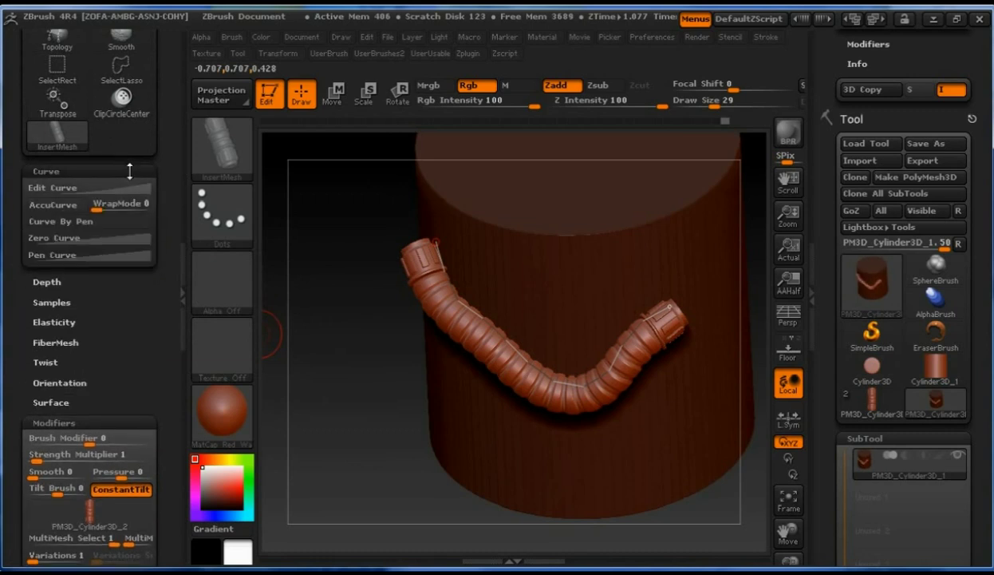
left_click(125, 169)
left_click(120, 192)
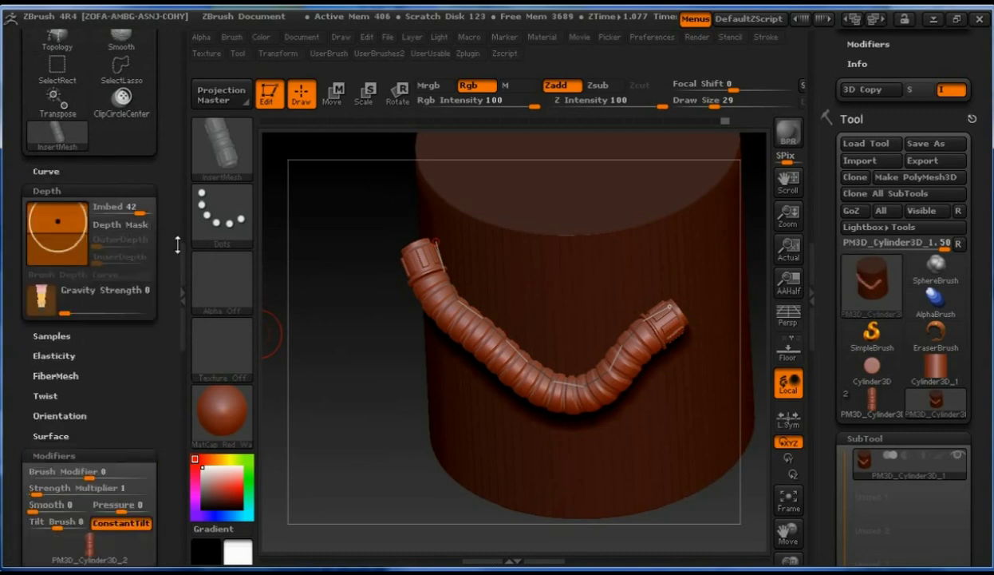
left_click_drag(368, 313, 371, 349)
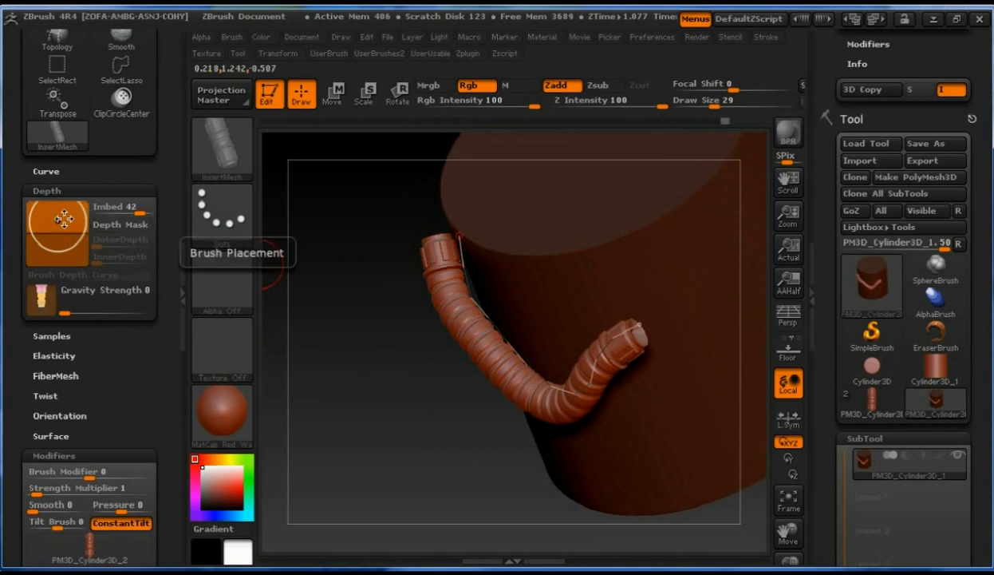
left_click_drag(58, 221, 57, 241)
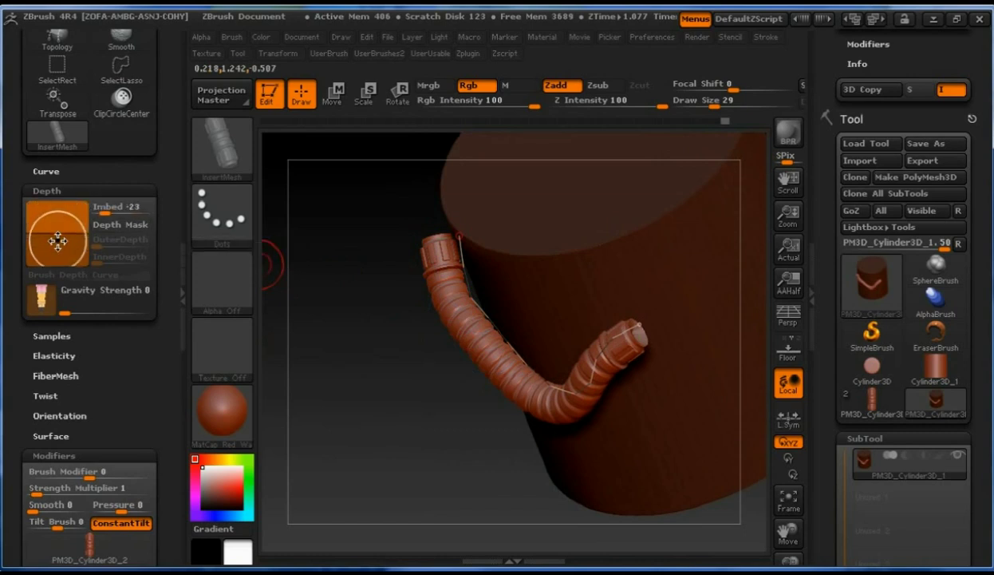
left_click(487, 326)
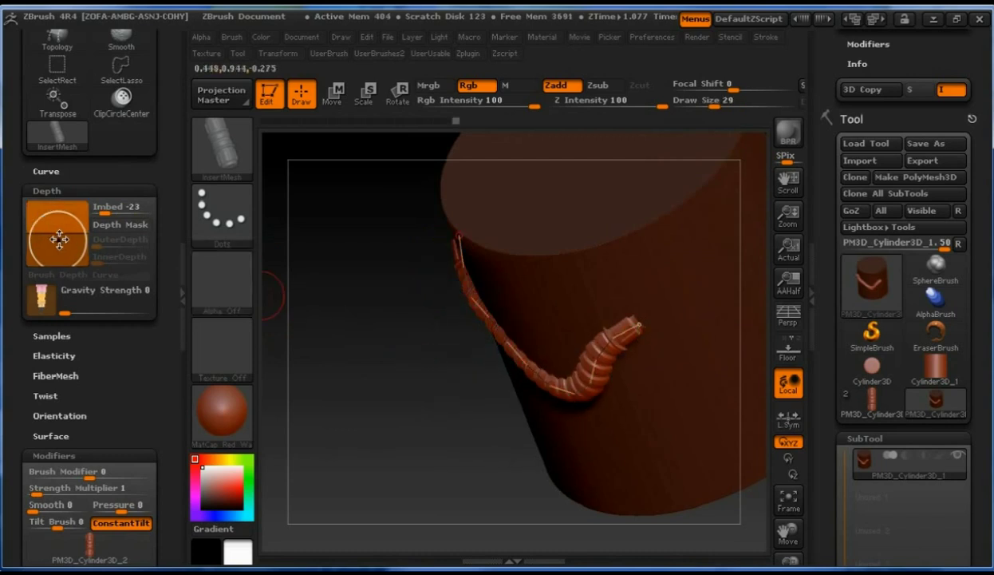
Raise the brush's Imbed to 31 and update the hose so it sits out on the cylinder's surface
left_click_drag(59, 239, 61, 226)
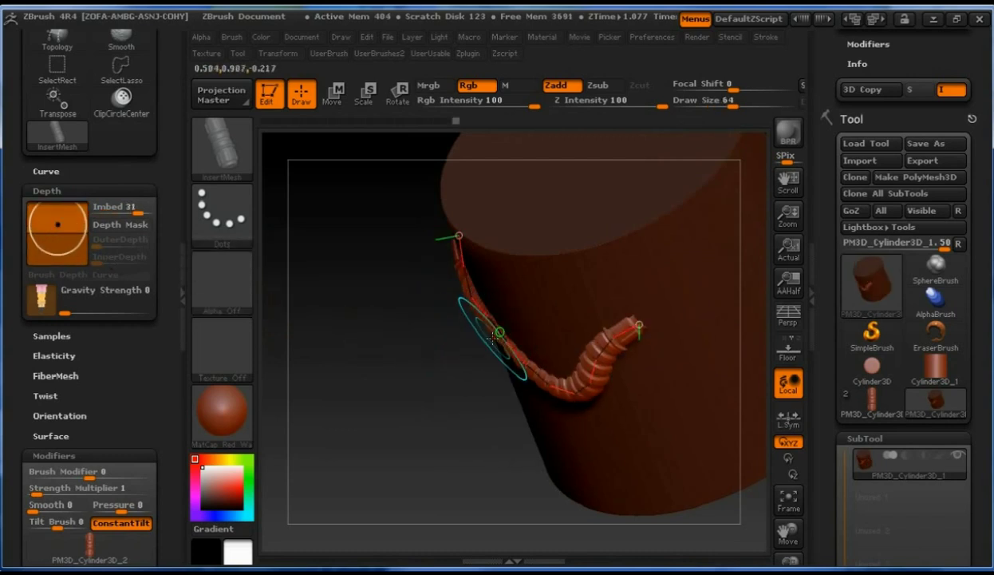
left_click(491, 330)
mouse_move(387, 340)
left_mouse_down()
mouse_move(377, 361)
mouse_move(399, 345)
left_mouse_up()
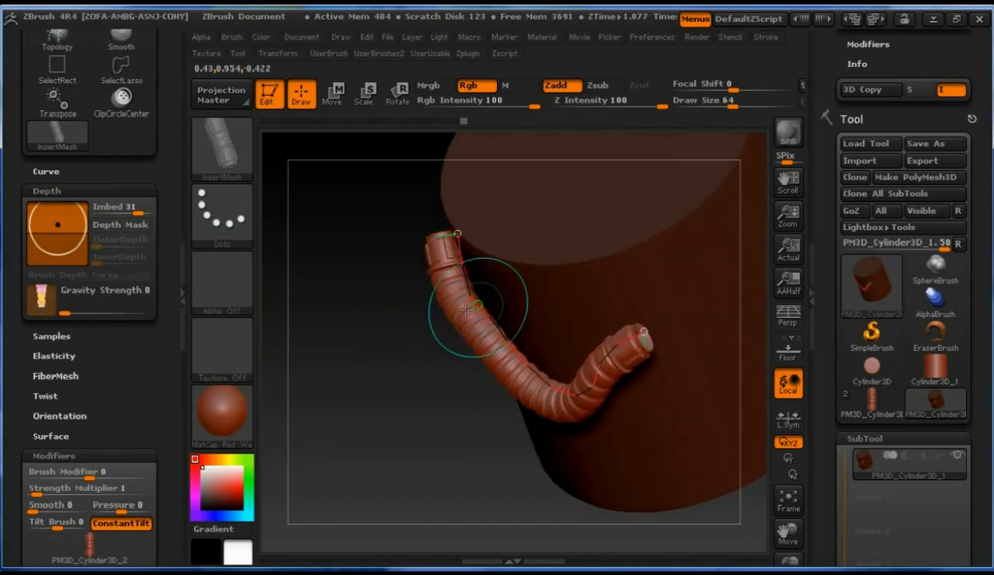
left_click(503, 291)
mouse_move(389, 339)
left_mouse_down()
mouse_move(372, 376)
mouse_move(382, 360)
left_mouse_up()
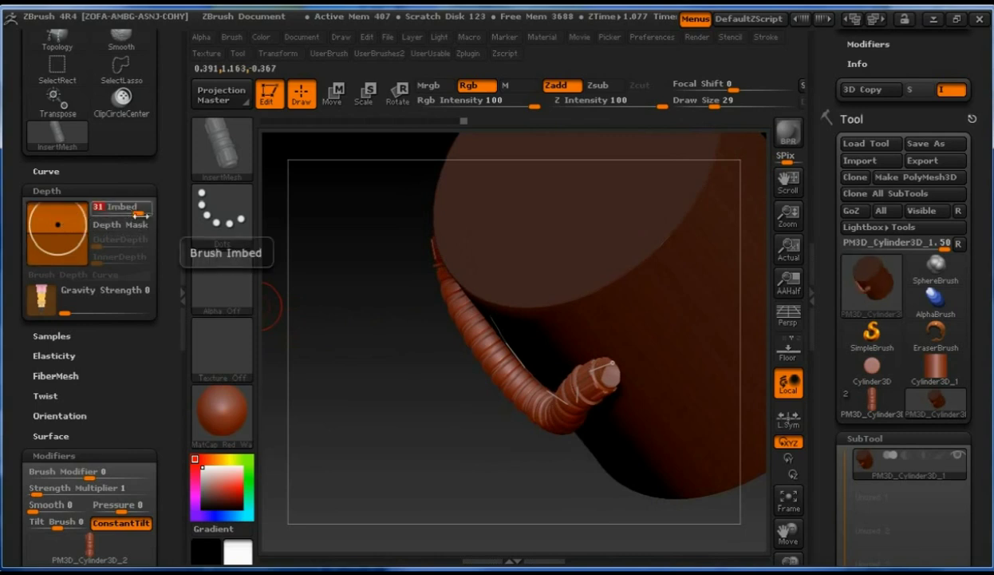
Set the brush's Imbed to 42 and update the hose at the new depth
left_click_drag(140, 215, 144, 215)
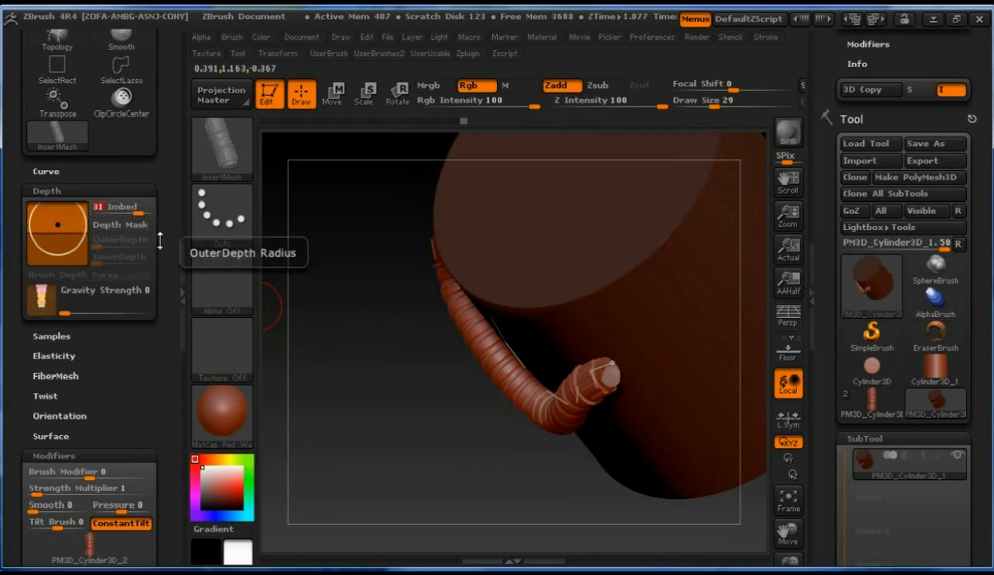
left_click(496, 352)
left_click_drag(367, 351, 393, 428)
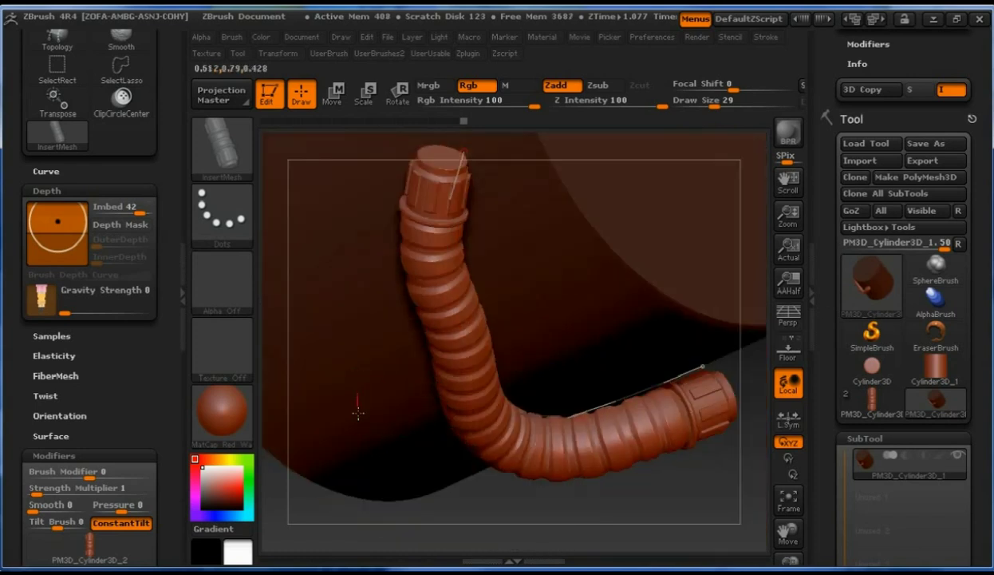
Replace the hose with a new short curved one drawn on the lower part of the cylinder's side and frame the model
left_click_drag(354, 456, 353, 449)
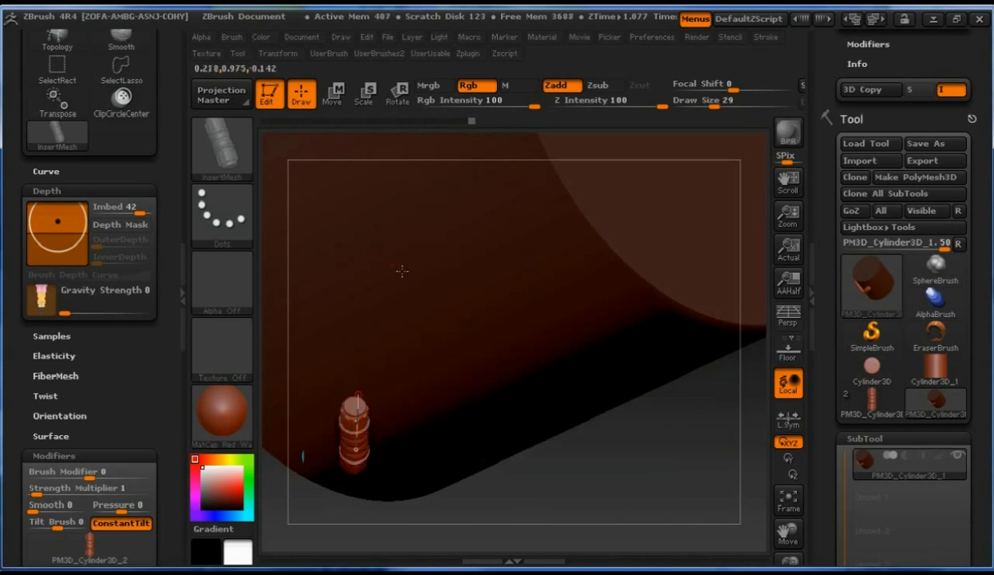
left_click_drag(431, 390, 482, 414)
mouse_move(691, 464)
left_mouse_down()
mouse_move(628, 364)
mouse_move(562, 355)
left_mouse_up()
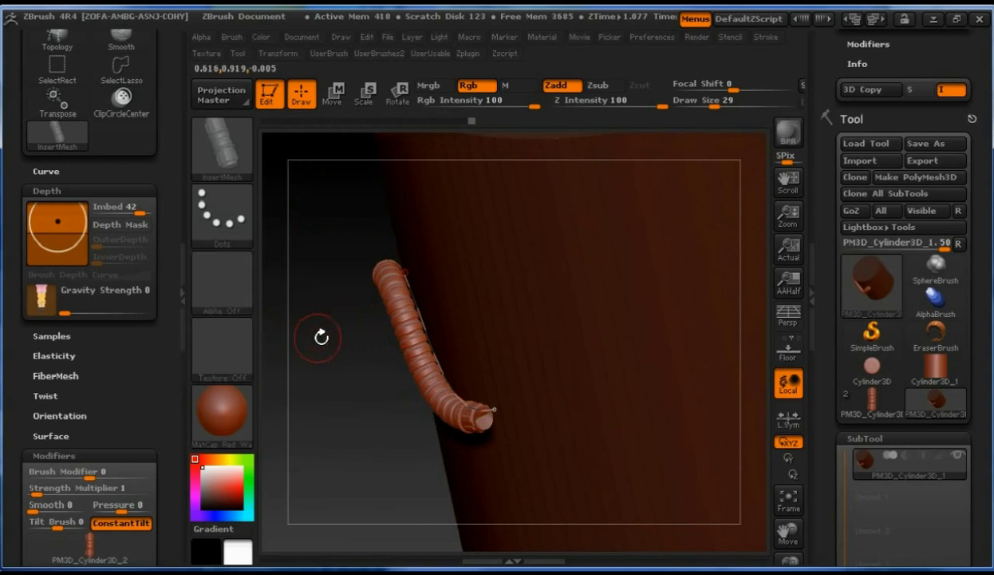
mouse_move(329, 329)
left_mouse_down()
mouse_move(345, 335)
mouse_move(336, 327)
left_mouse_up()
key("f")
Save the current InsertMesh brush as Curve_MultiPipe2.ZBP in the MojiBrushes folder
mouse_move(160, 248)
left_mouse_down()
mouse_move(171, 275)
mouse_move(176, 403)
left_mouse_up()
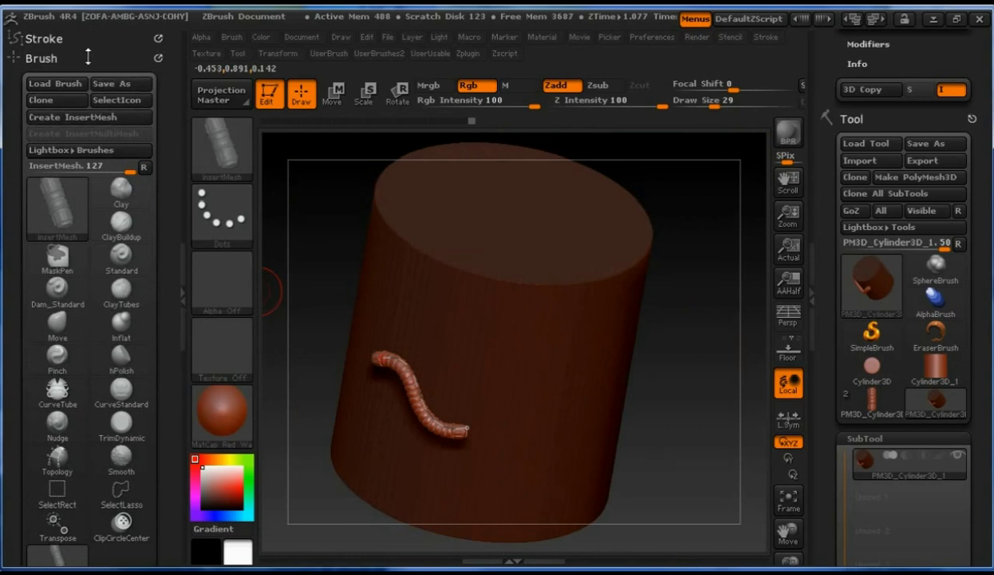
mouse_move(201, 137)
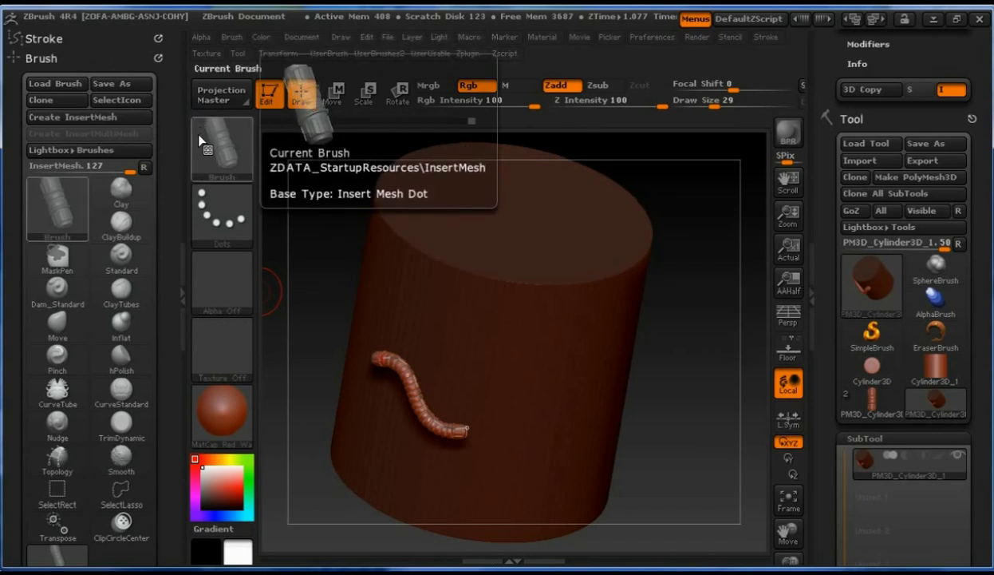
left_click(135, 94)
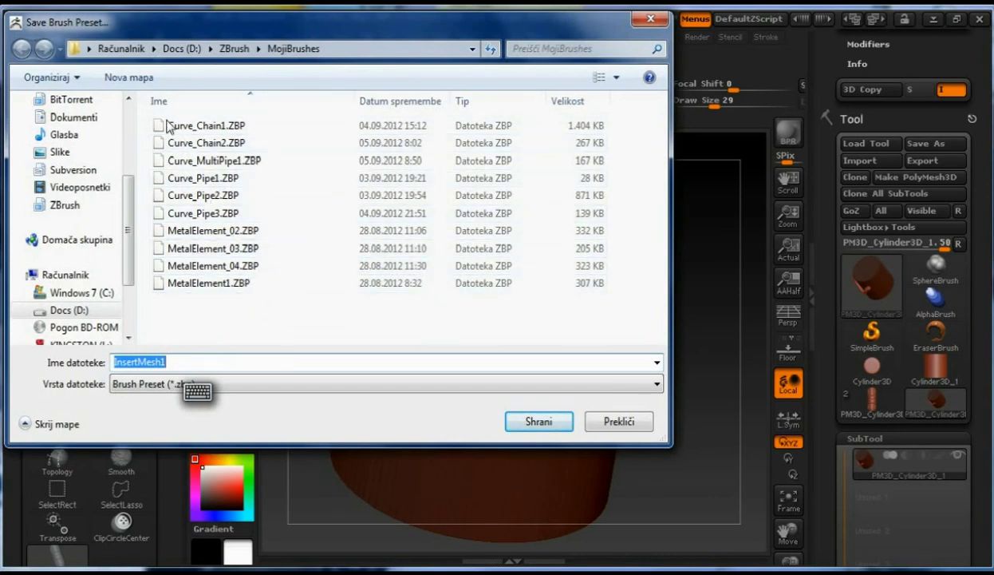
left_click(182, 161)
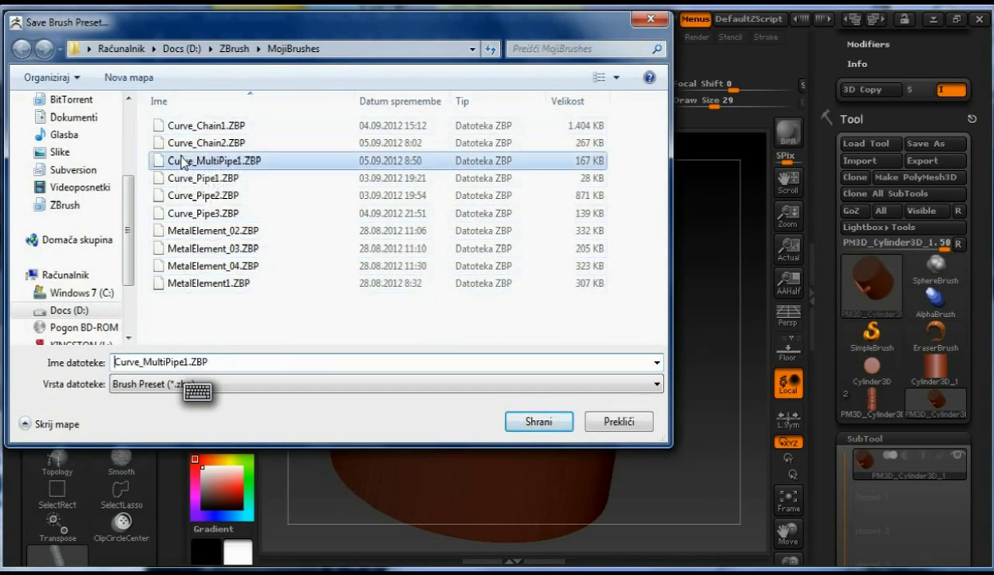
left_click(168, 362)
key("ctrl+a")
left_click(179, 359)
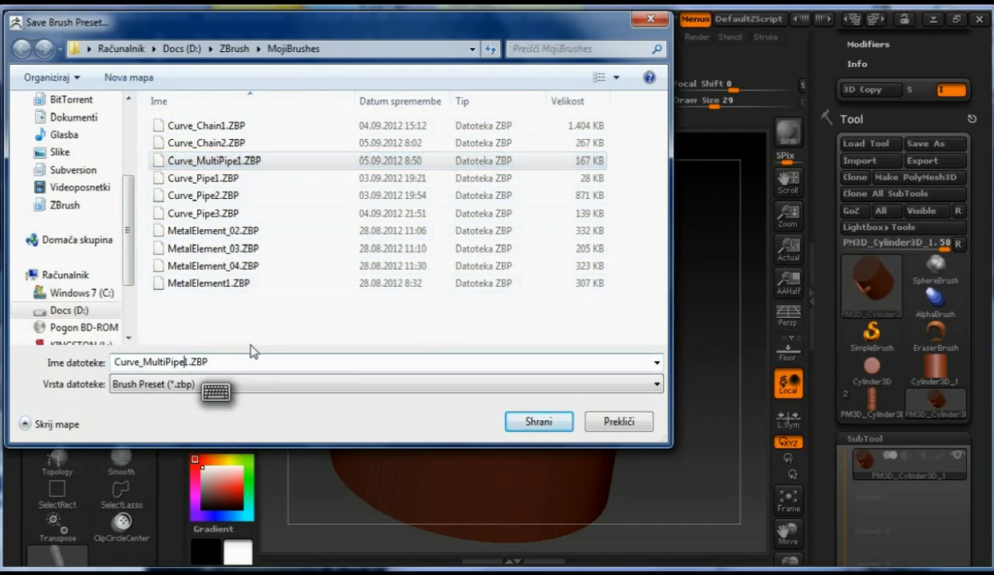
key("Delete")
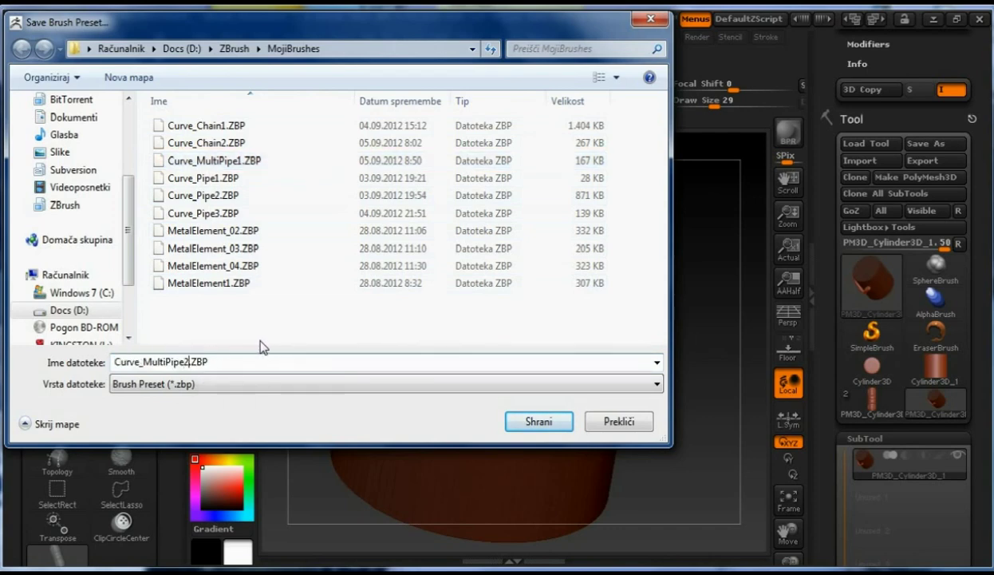
type("2")
key("Return")
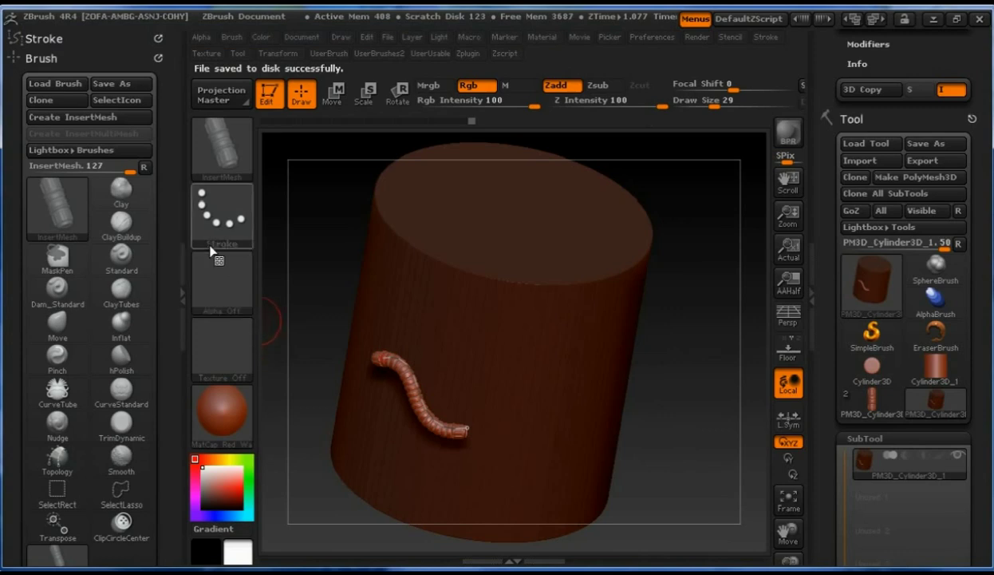
Start saving another copy of the brush preset and browse to the Pixologic folder inside Programske datoteke (x86) on drive C
left_click(120, 85)
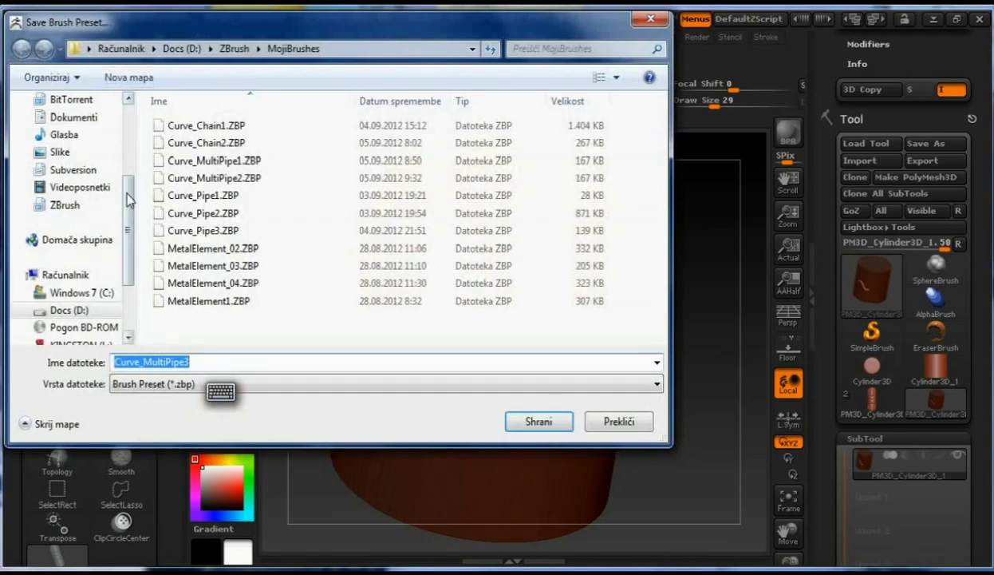
scroll(129, 225, "down", 1)
left_click(102, 241)
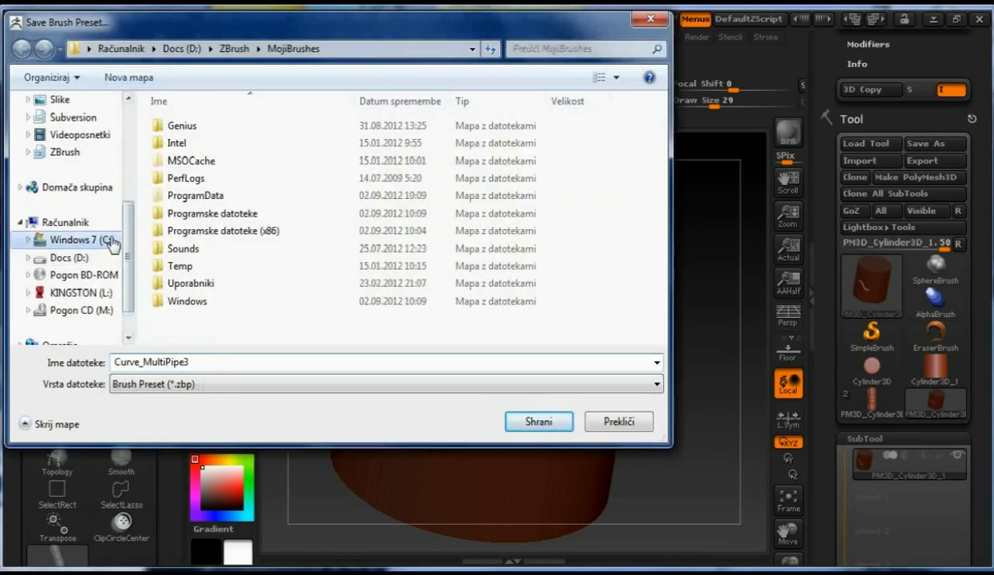
double_click(209, 231)
left_click(206, 248)
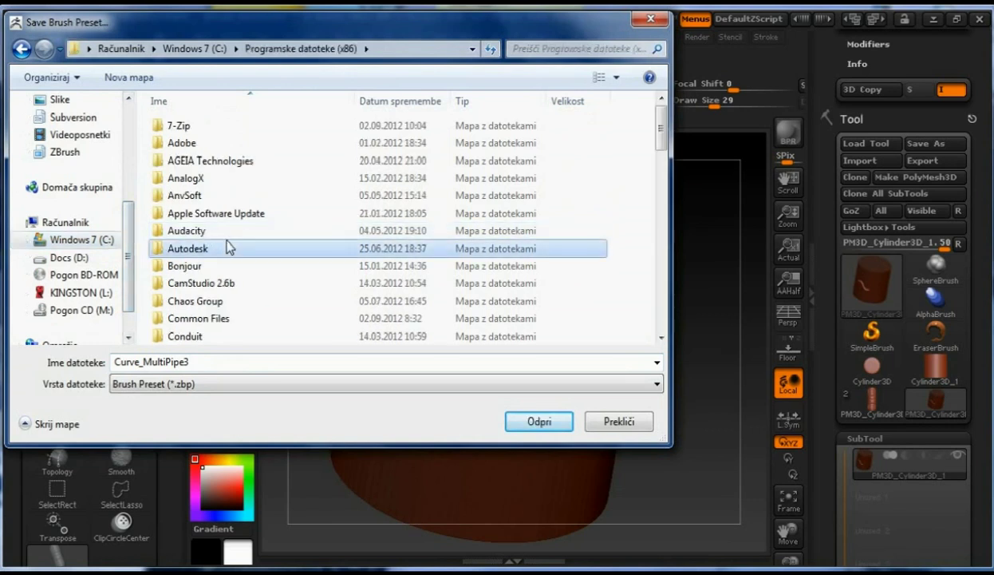
key("w")
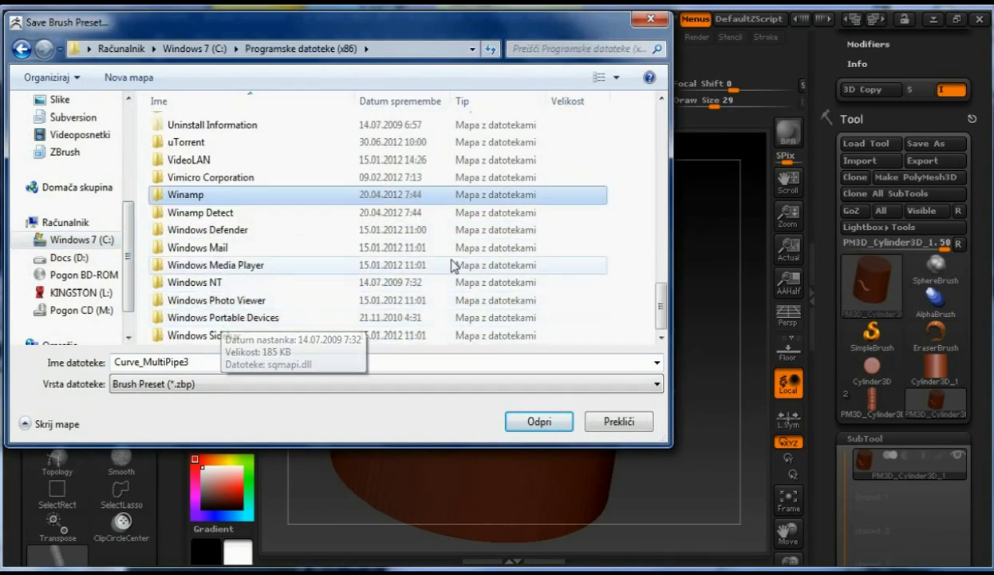
left_click_drag(659, 317, 661, 279)
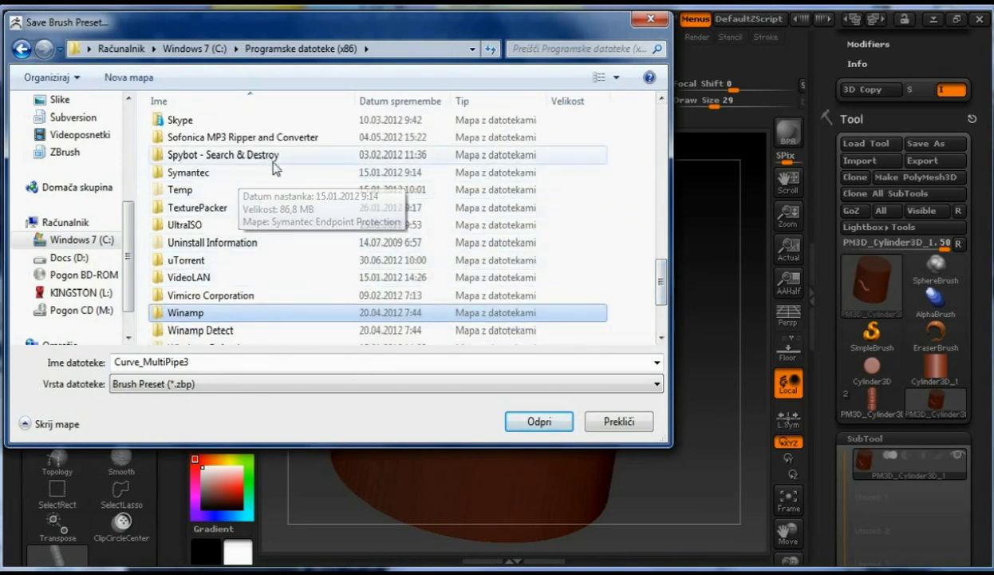
scroll(659, 279, "up", 2)
scroll(660, 279, "up", 1)
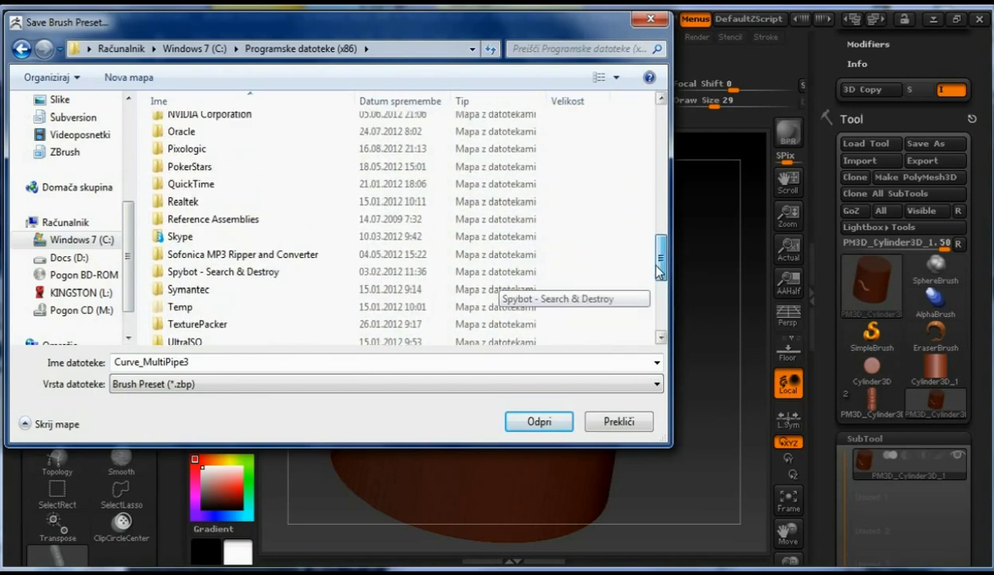
left_click(206, 157)
double_click(206, 157)
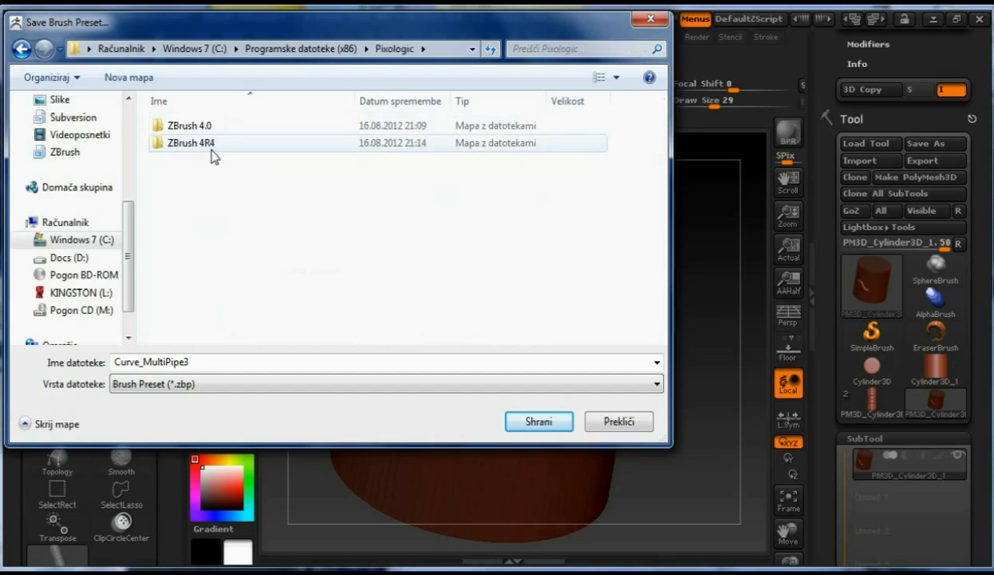
Save the brush preset as Curve_MultiPipe2 in the Curves folder under ZBrush 4R4's ZBrushes folder
double_click(208, 152)
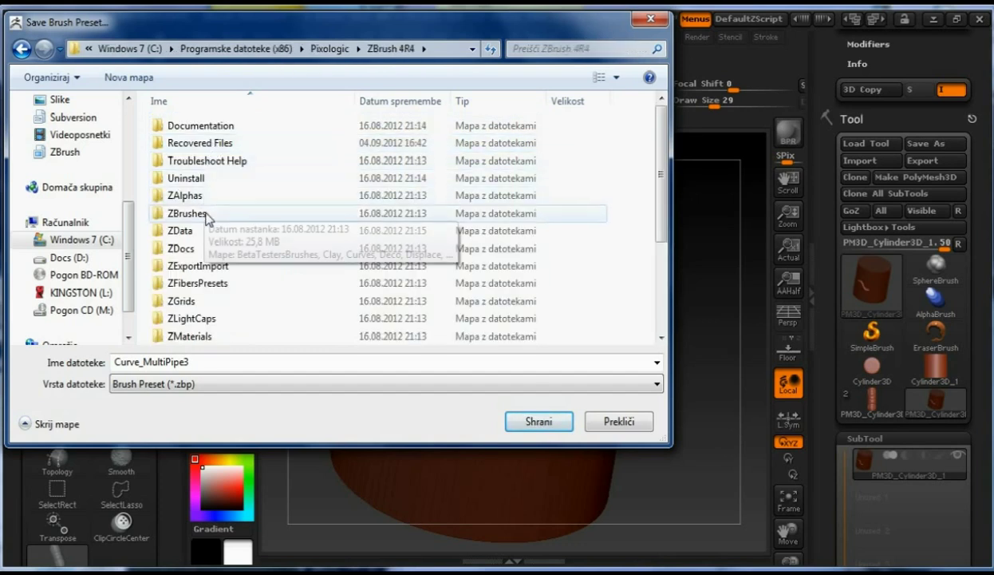
left_click(208, 213)
double_click(200, 216)
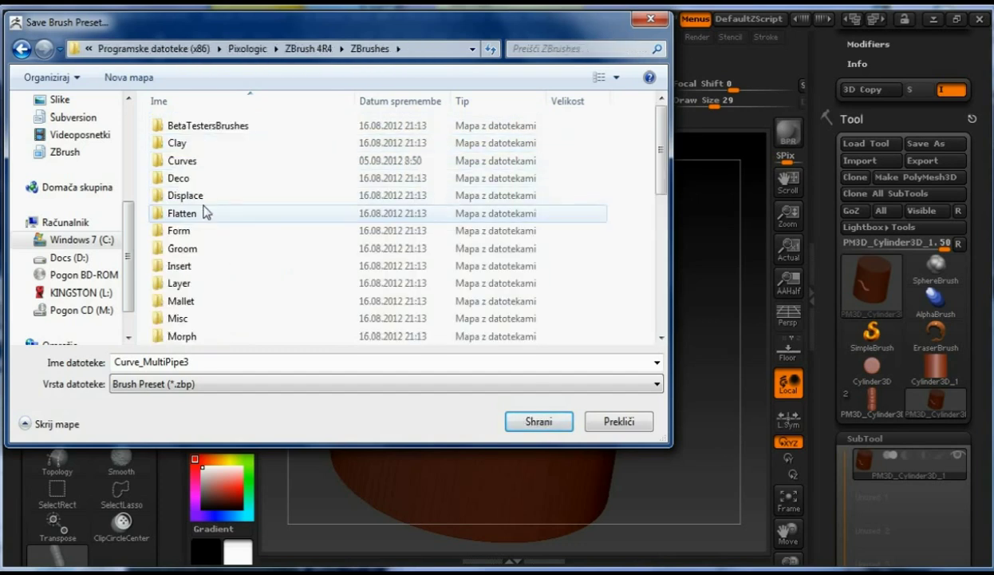
double_click(200, 162)
left_click(209, 362)
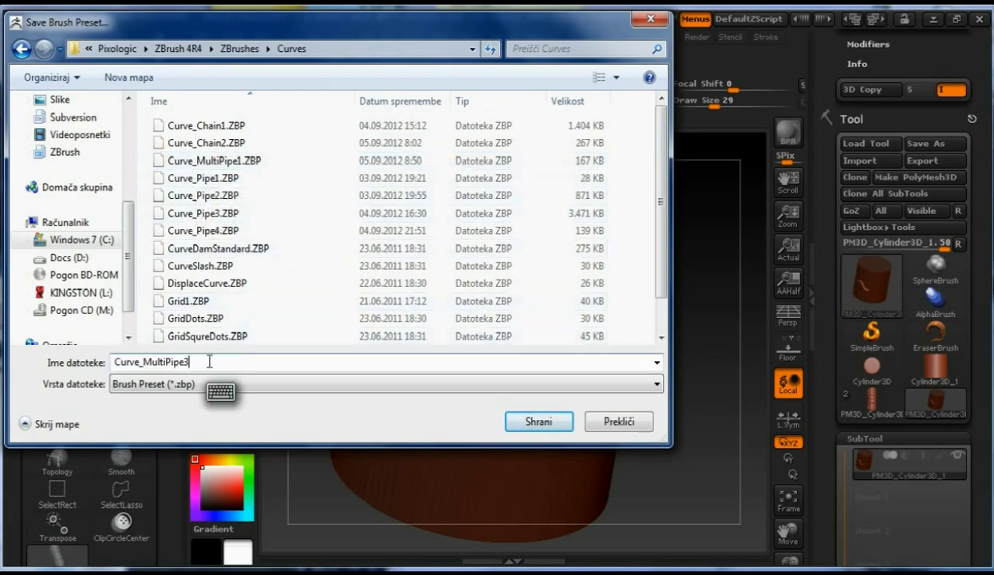
key("BackSpace")
type("2")
key("Return")
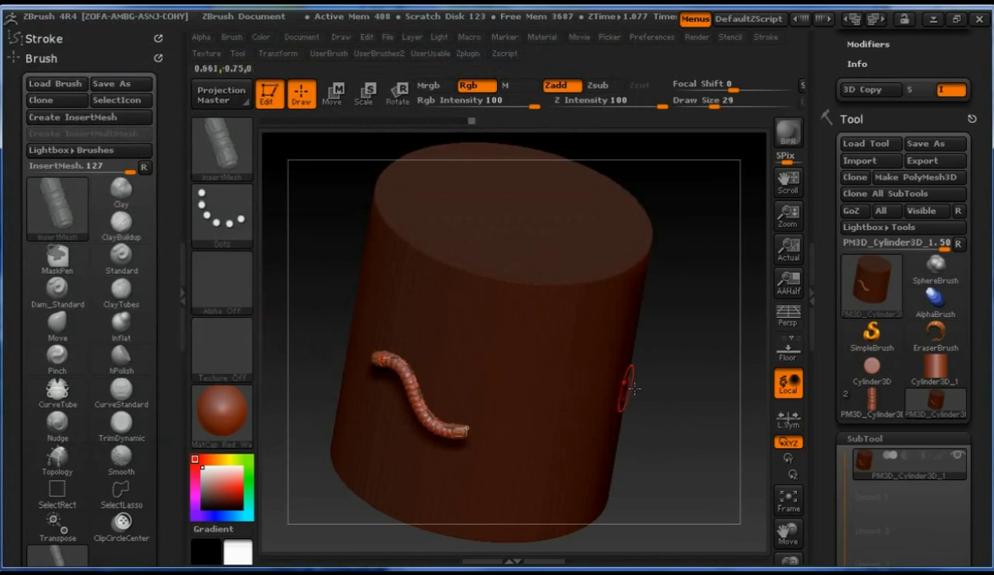
left_click_drag(676, 418, 700, 496, "alt")
left_click_drag(311, 311, 368, 318)
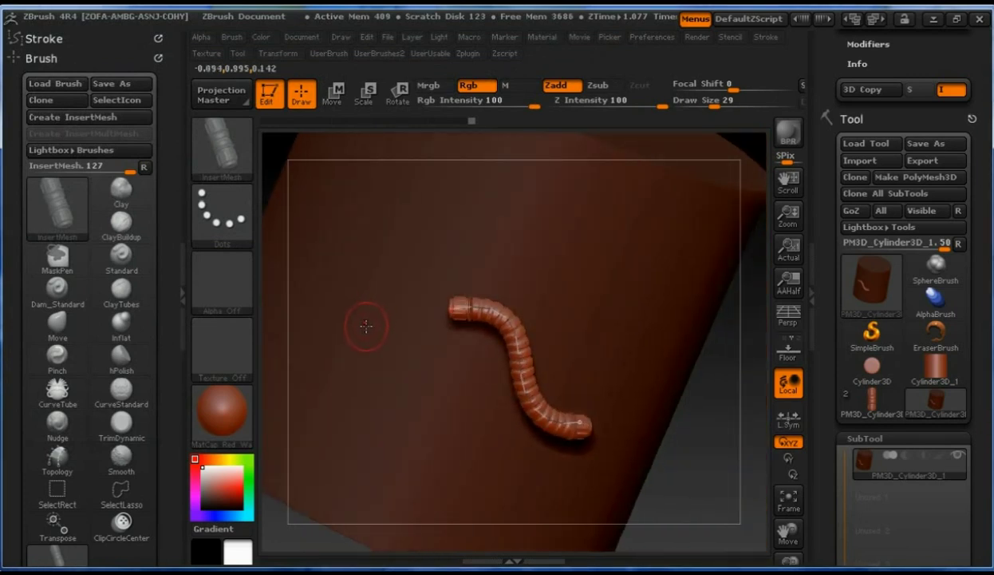
mouse_move(876, 399)
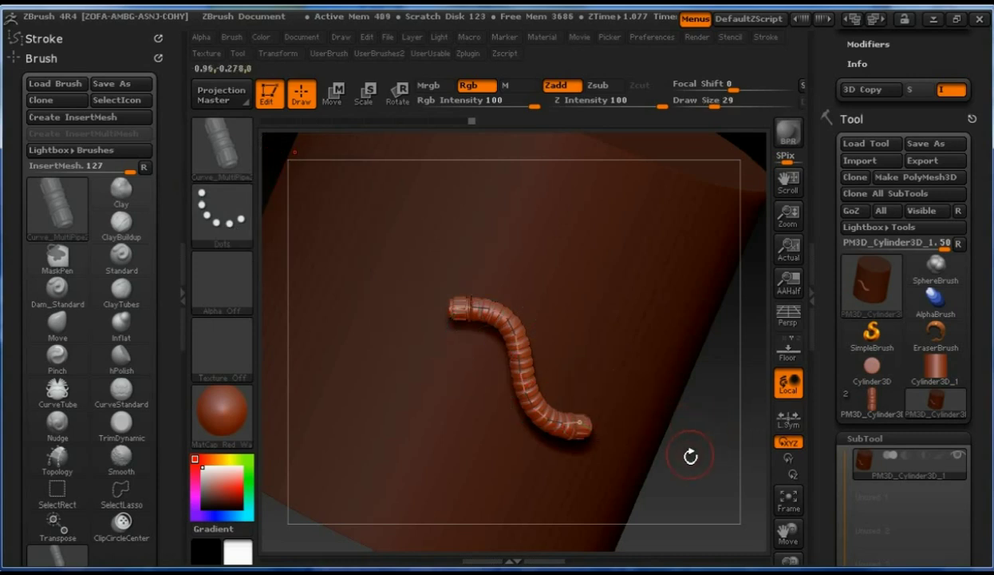
left_click_drag(690, 456, 696, 413)
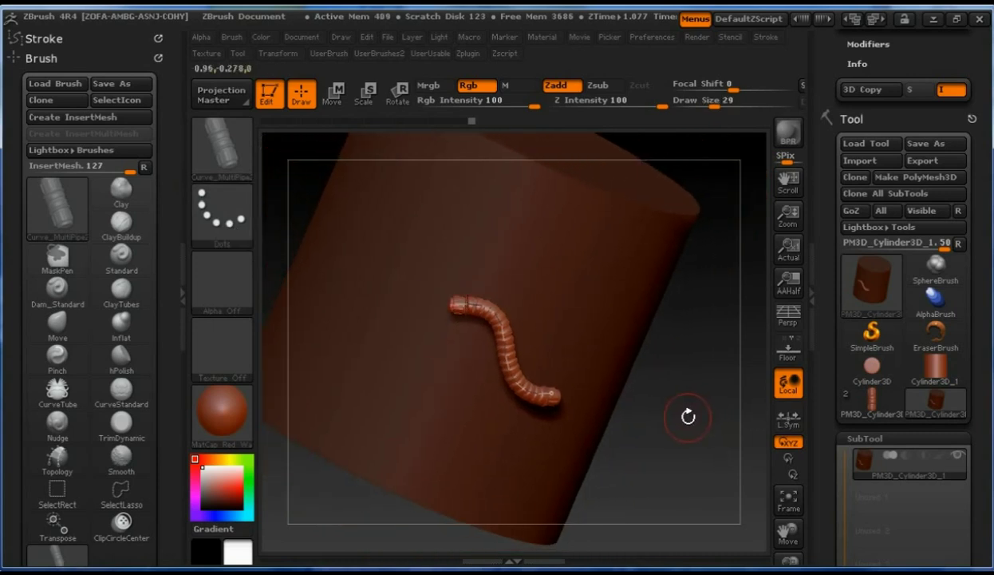